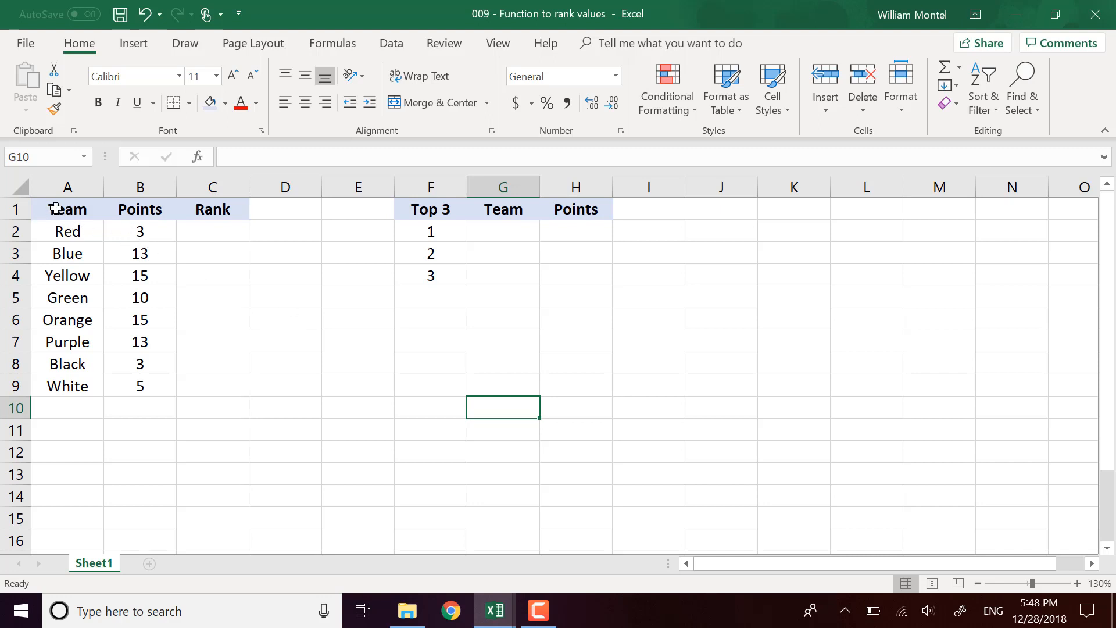
pyautogui.moveTo(55, 208); pyautogui.dragTo(140, 386)
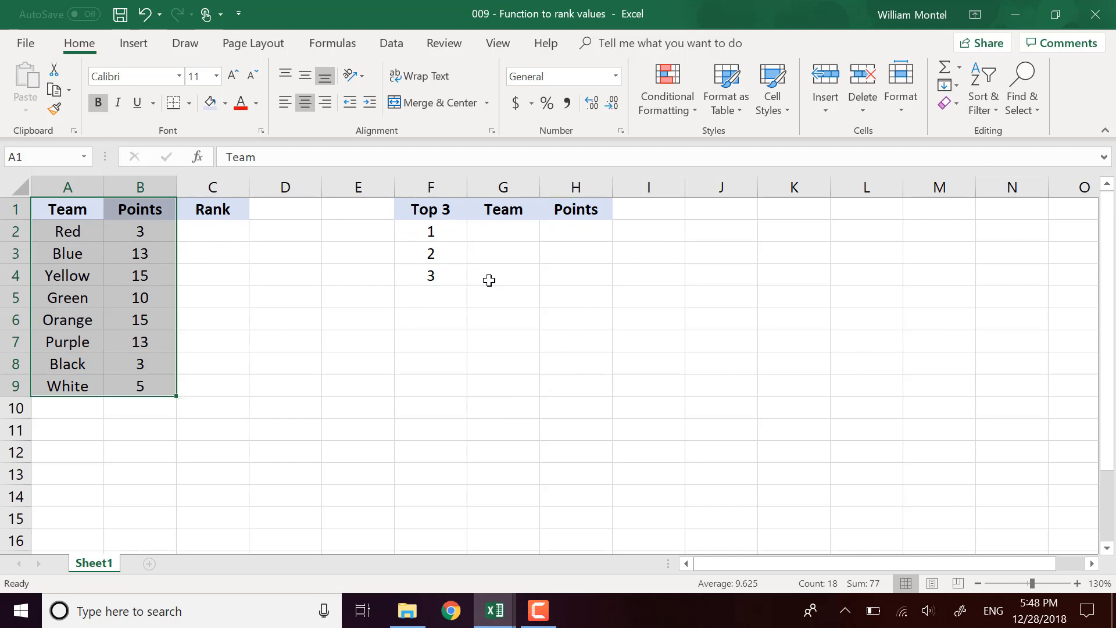
pyautogui.click(433, 383)
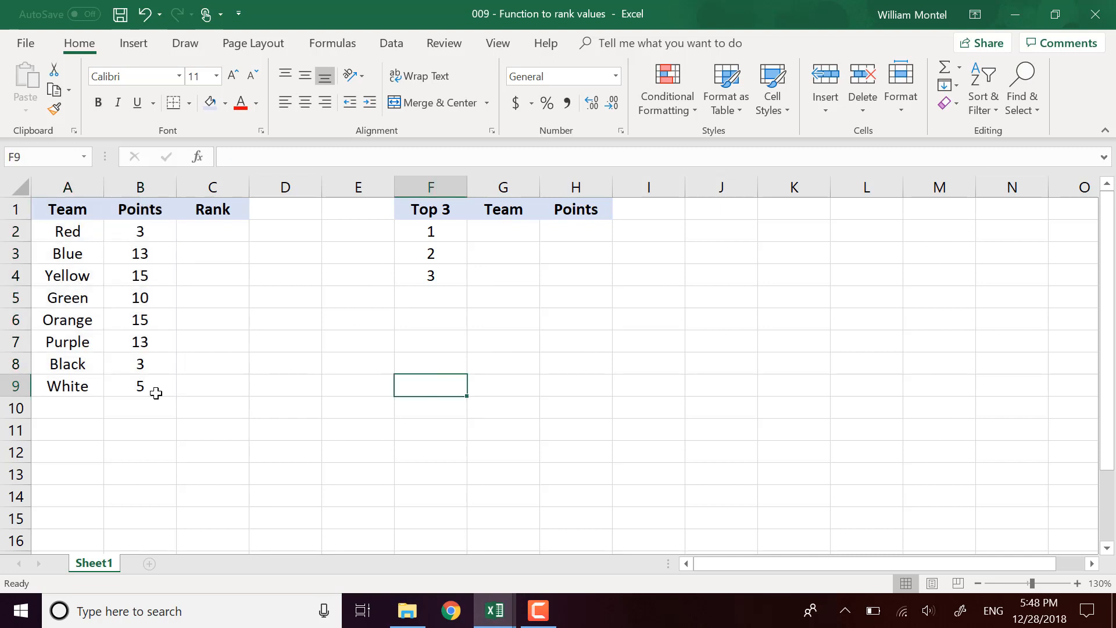
# Enter a RANK formula in C2 that ranks B2 within the range B2:B9, keeping the workbook open.
pyautogui.click(228, 232)
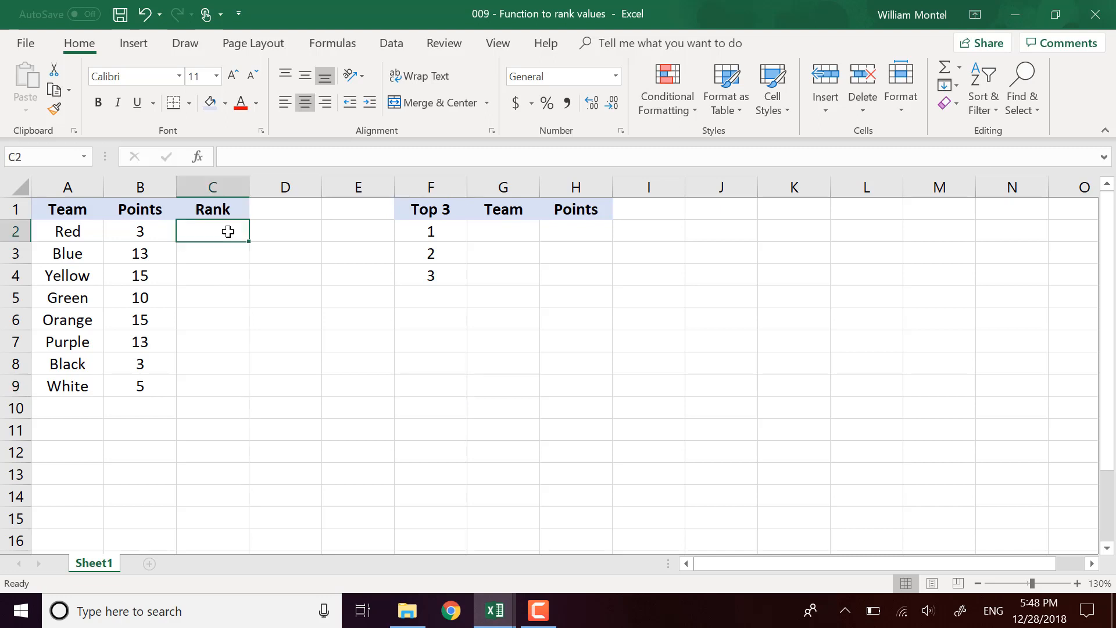
pyautogui.write('=')
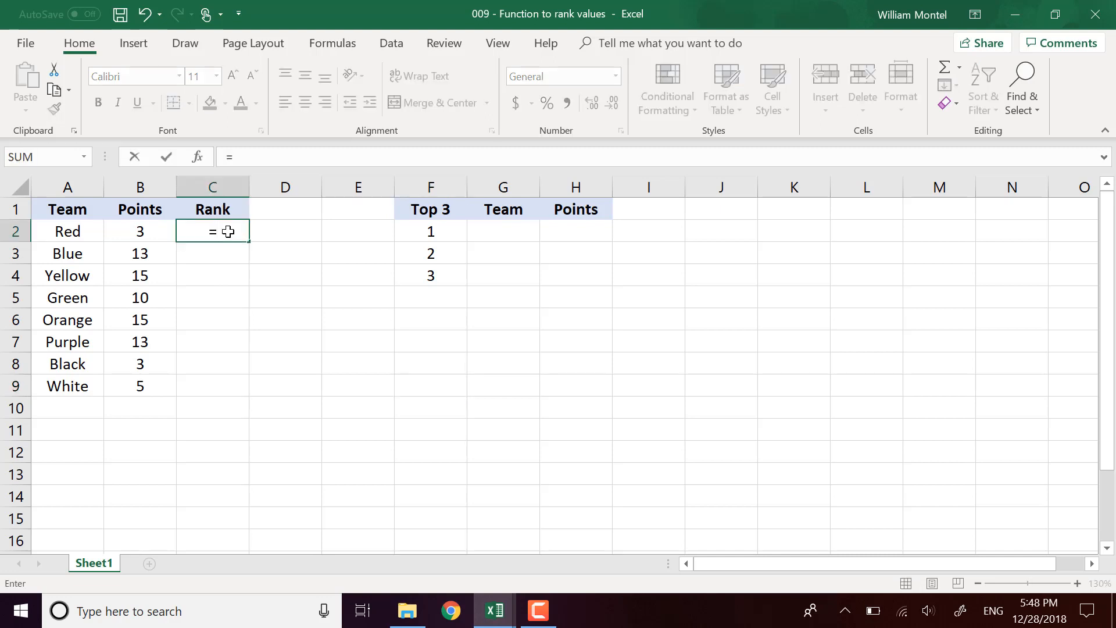
pyautogui.write('rank')
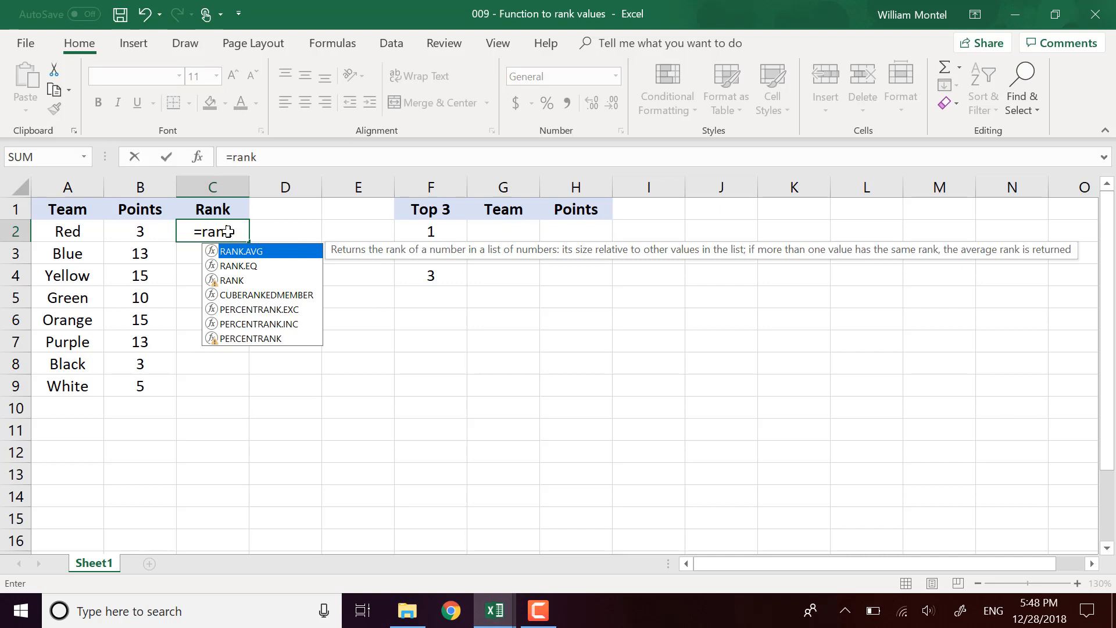
pyautogui.write('(')
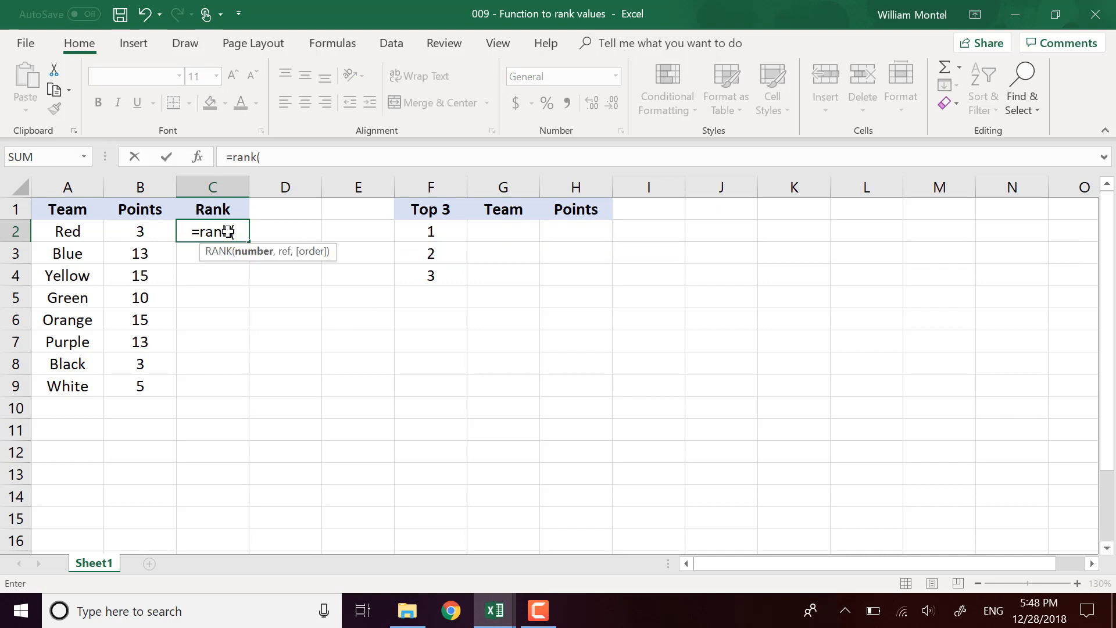
pyautogui.click(141, 230)
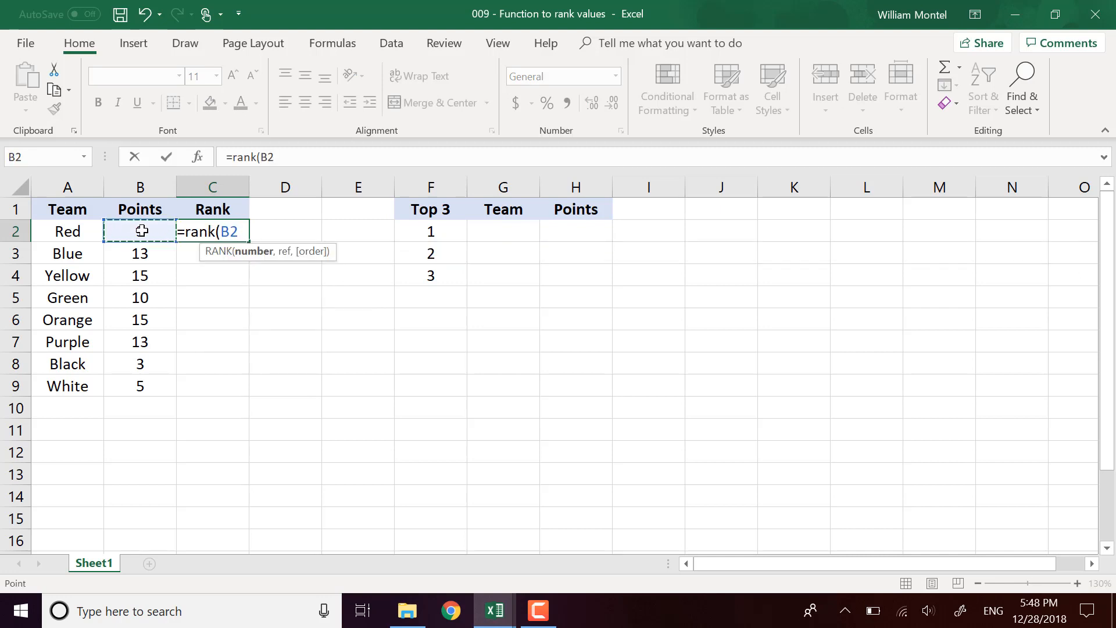
pyautogui.write(',')
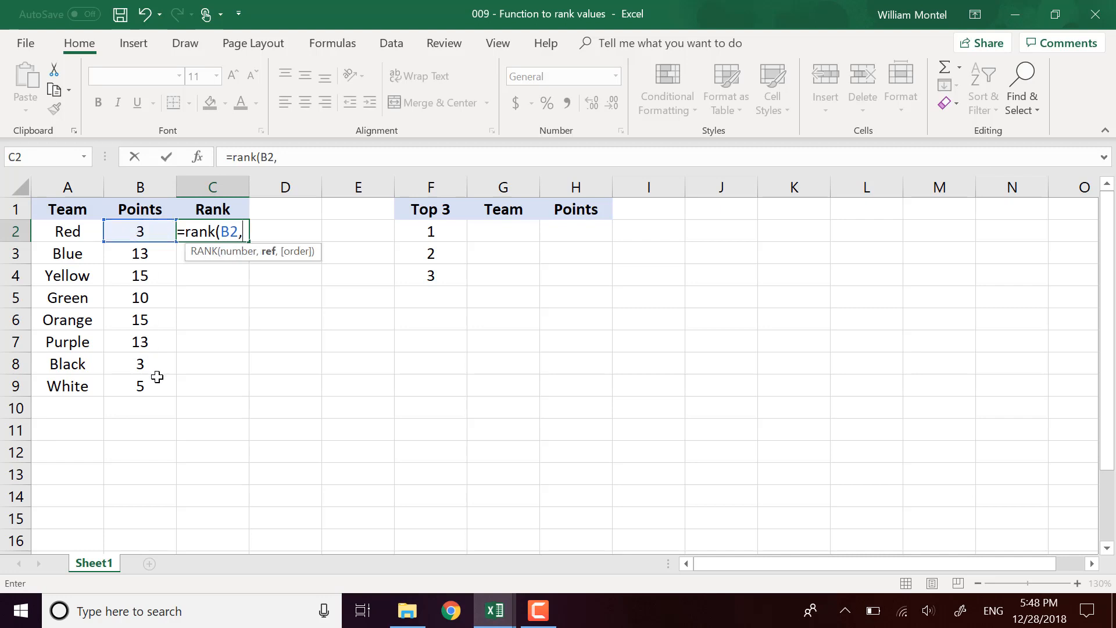
pyautogui.moveTo(144, 386); pyautogui.dragTo(149, 225)
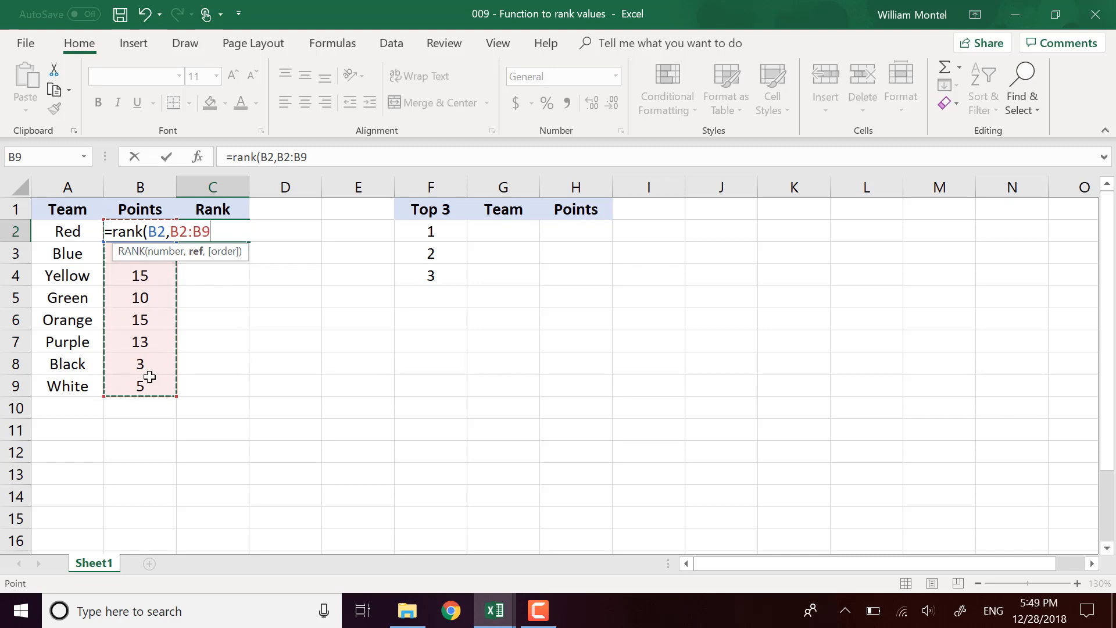
pyautogui.press('F4')
pyautogui.hotkey('alt', 'F4')
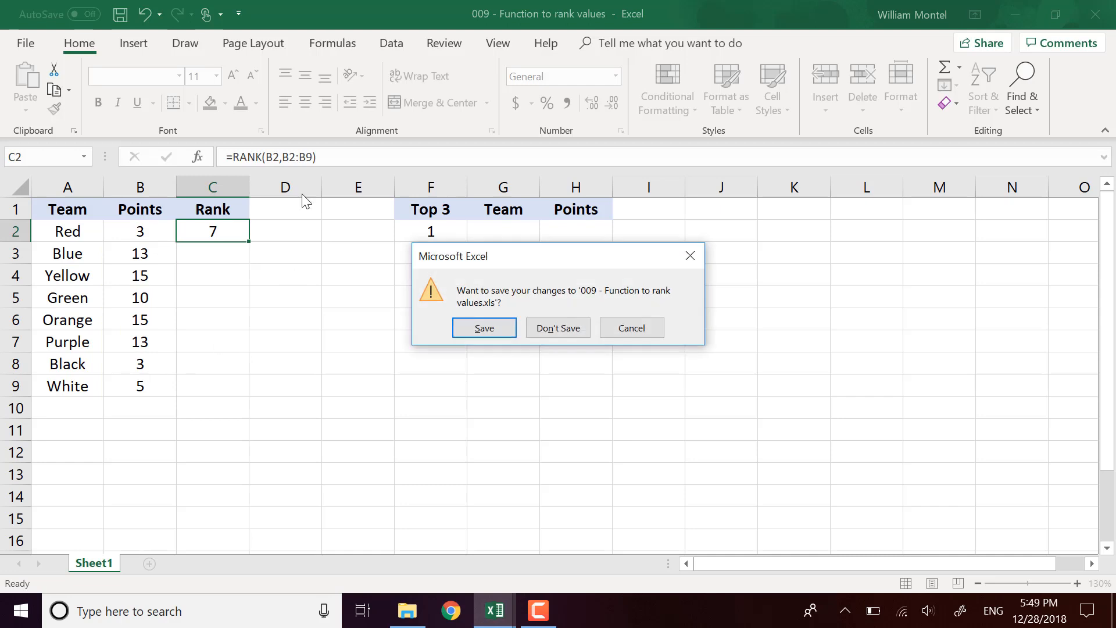
pyautogui.click(636, 328)
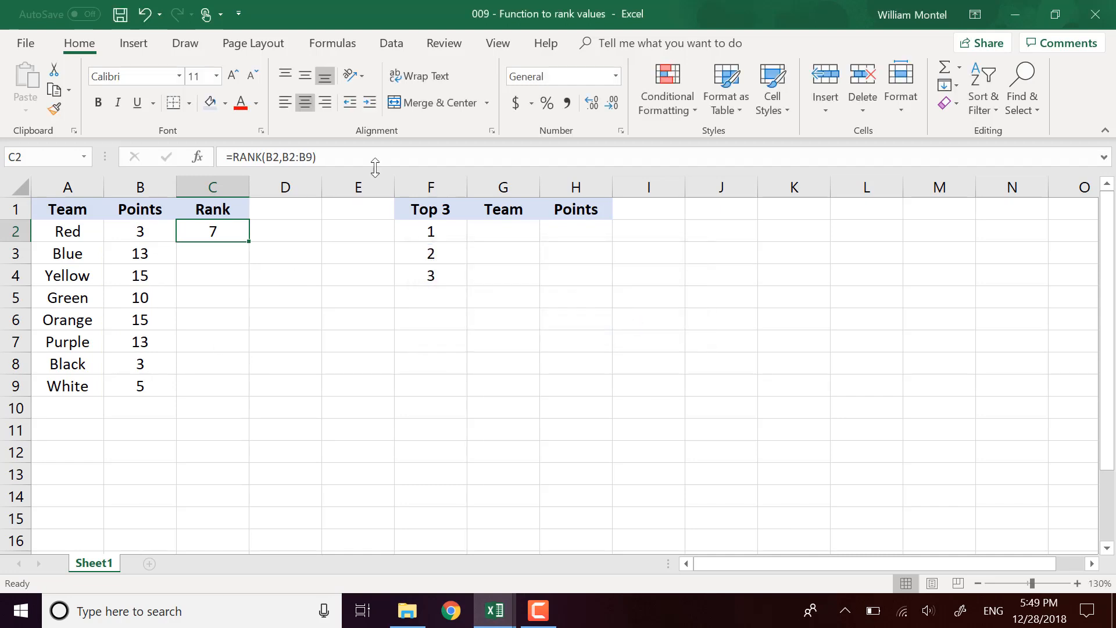
# Make the C2 formula's range absolute and add descending order, giving =RANK(B2,$B$2:$B$9,0).
pyautogui.click(313, 158)
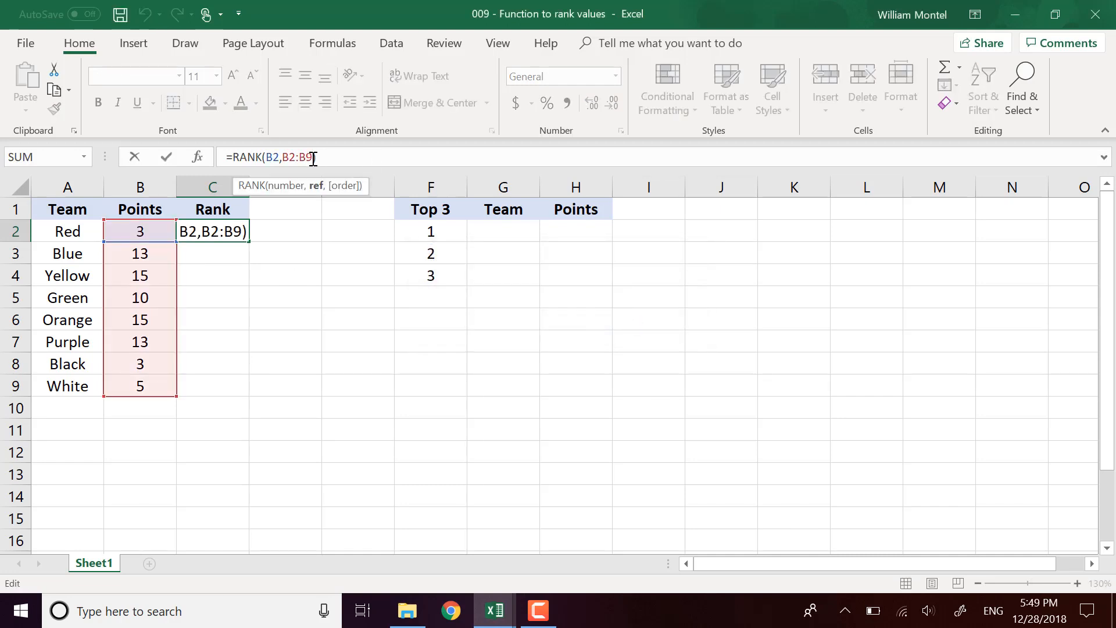
pyautogui.press('F4')
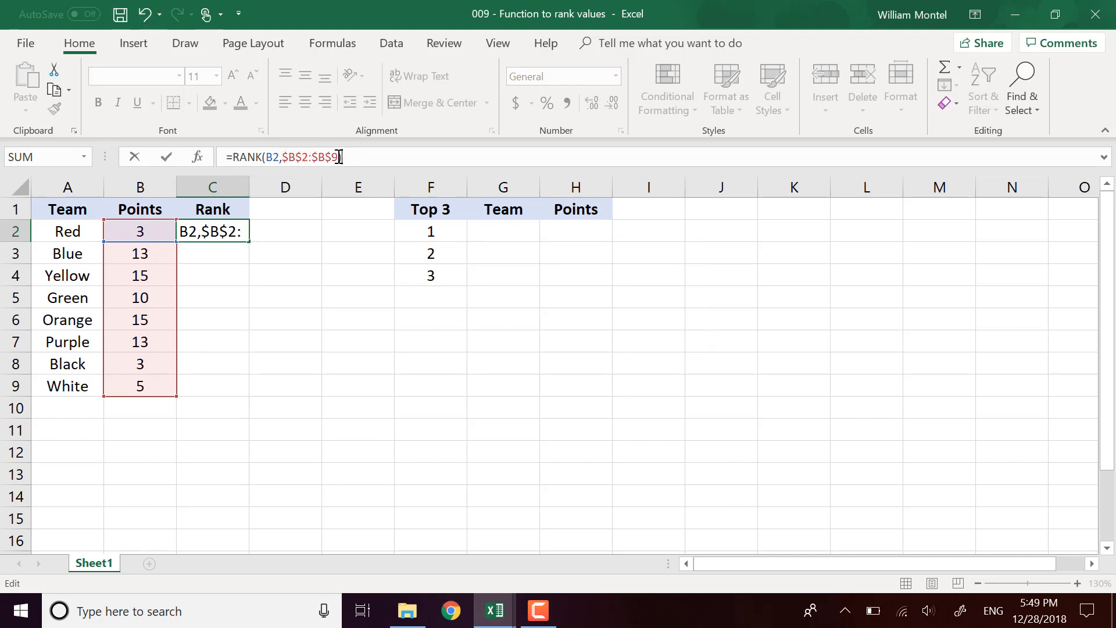
pyautogui.click(339, 157)
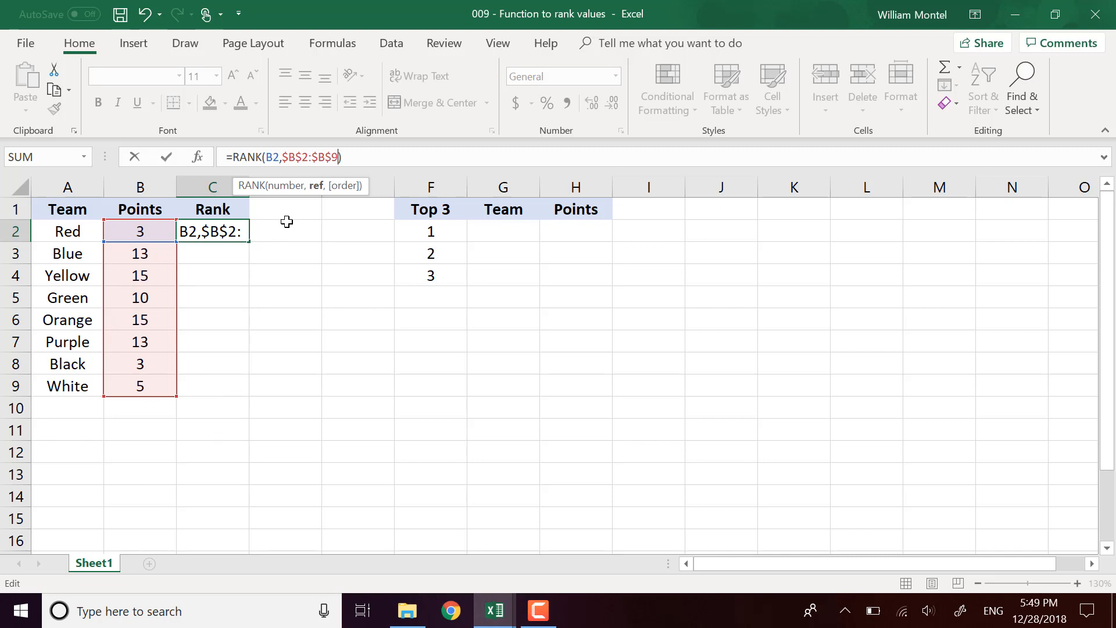
pyautogui.write(',')
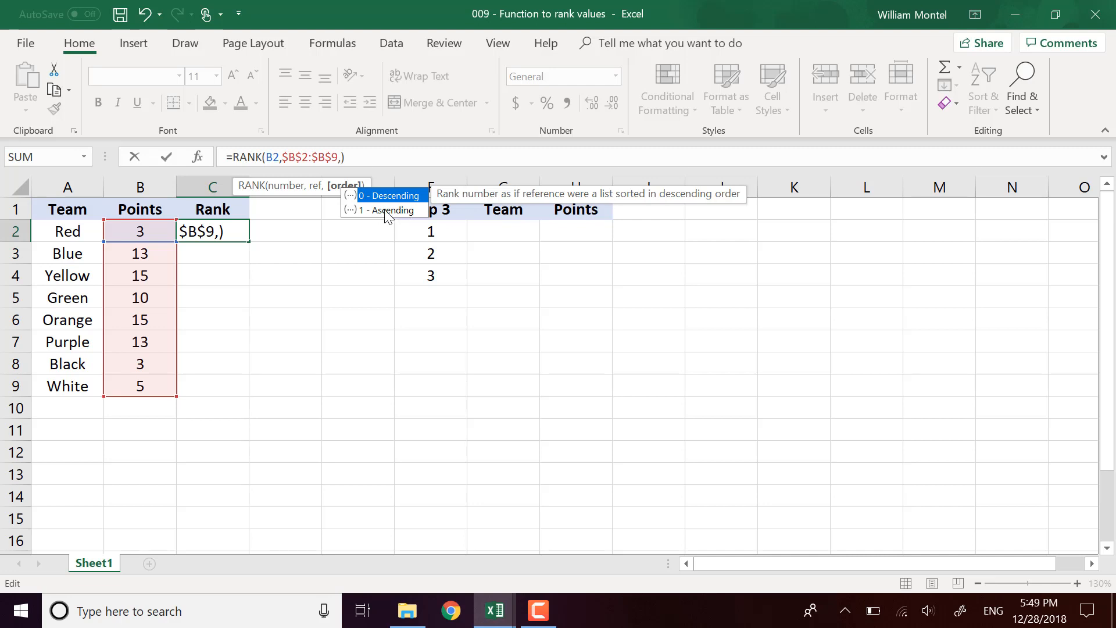
pyautogui.doubleClick(395, 196)
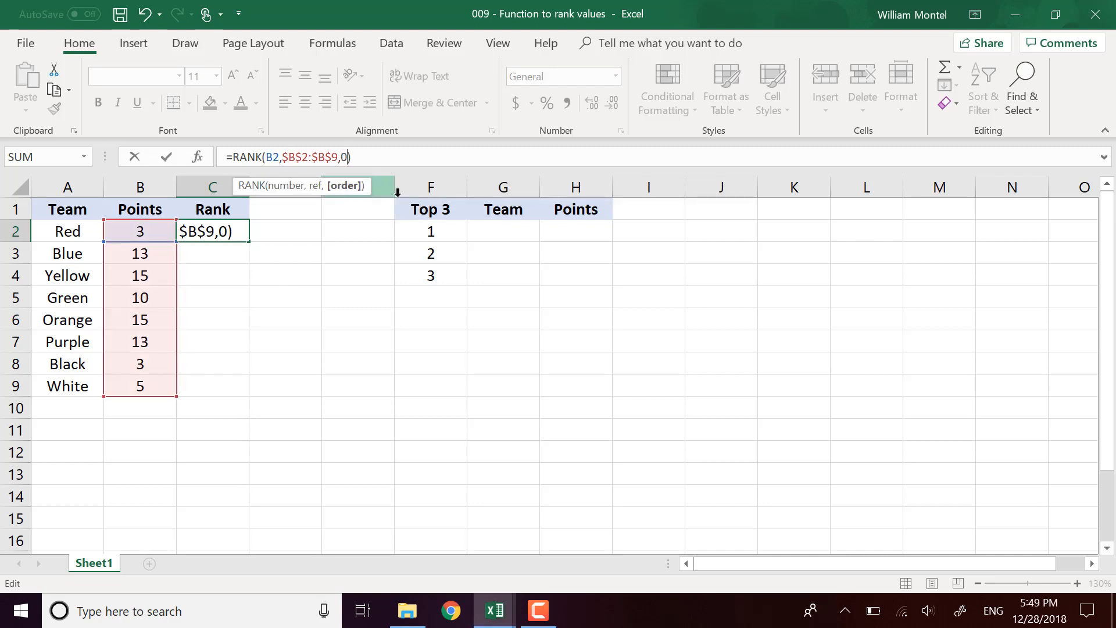
pyautogui.hotkey('ctrl', 'Return')
pyautogui.press('Return')
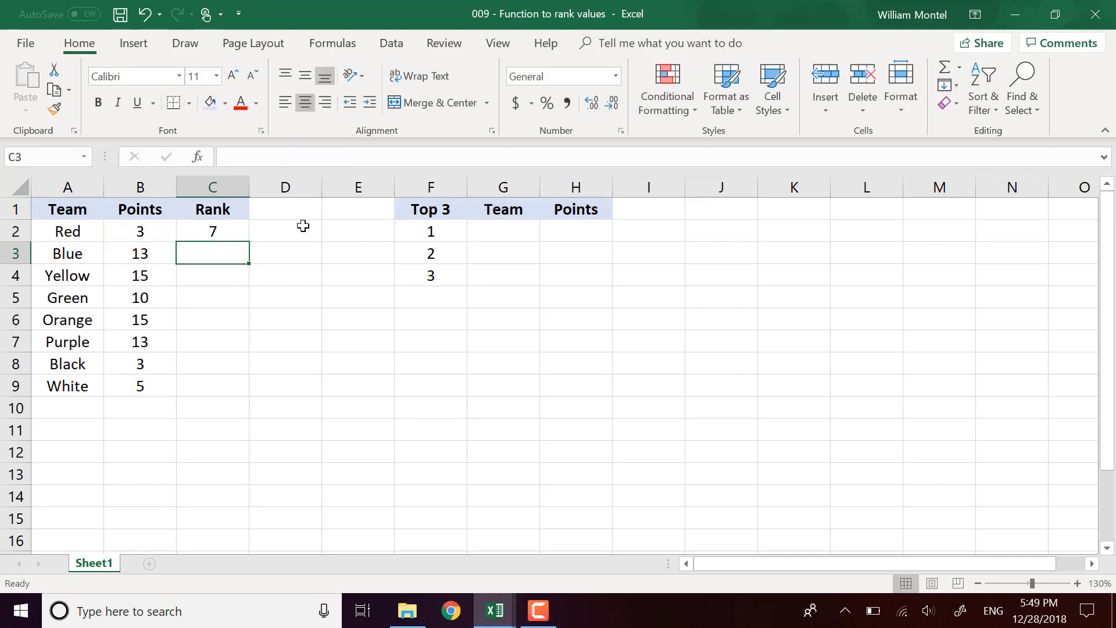
# Fill the C2 rank formula down to C9 for all teams.
pyautogui.click(238, 232)
pyautogui.moveTo(250, 245); pyautogui.dragTo(242, 401)
pyautogui.click(356, 287)
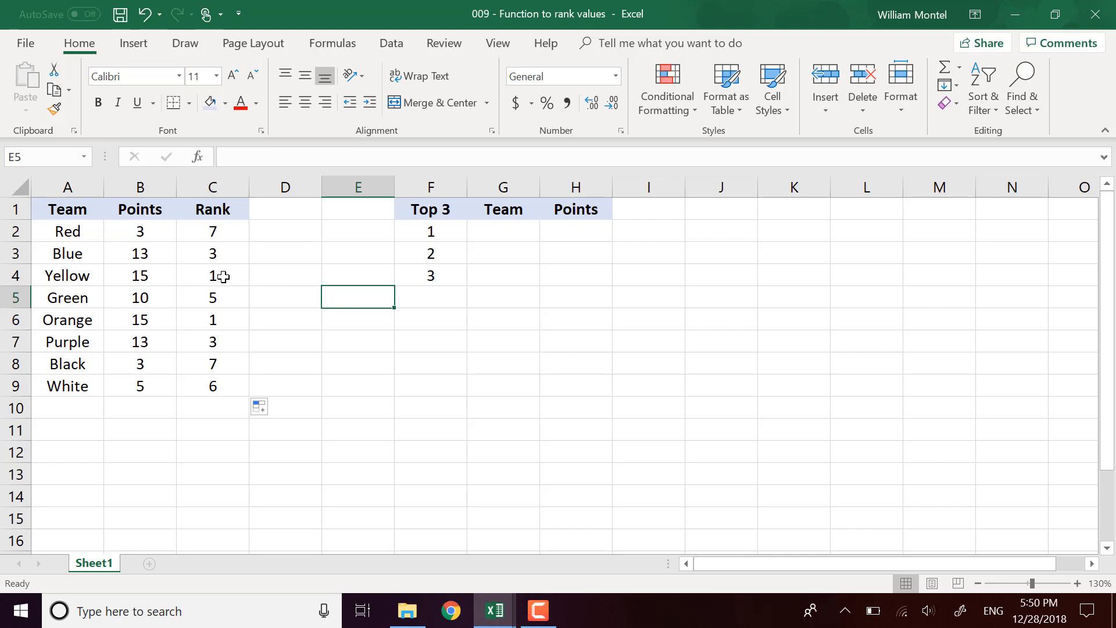
# Examine the points and ranks of the tied teams Yellow and Orange, and the next rank used in the column.
pyautogui.moveTo(141, 276); pyautogui.dragTo(144, 318)
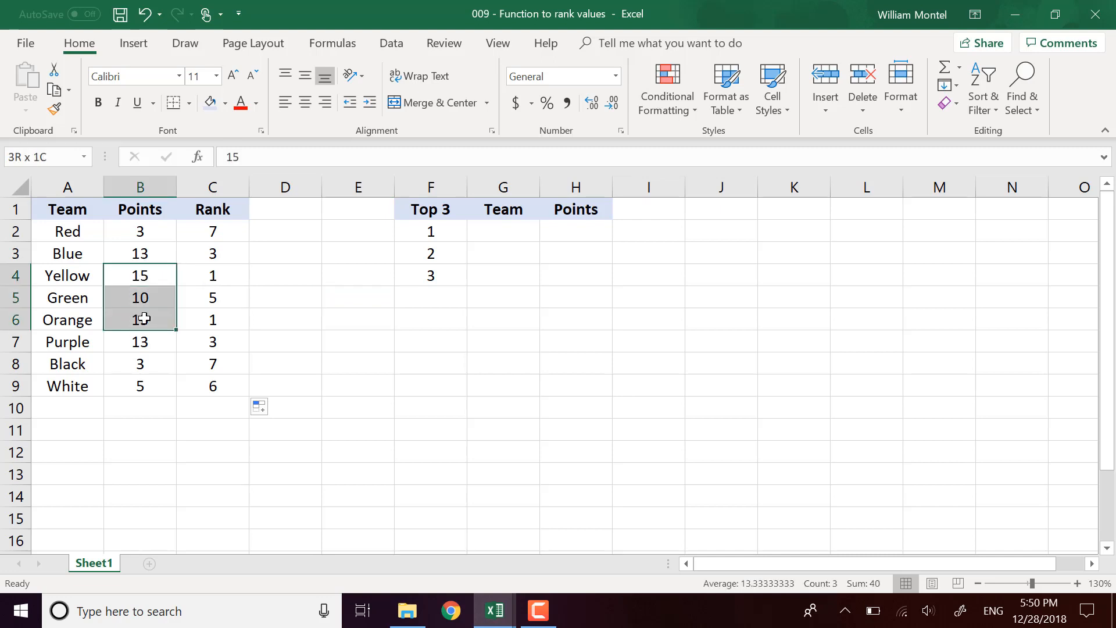
pyautogui.click(148, 268)
pyautogui.click(147, 319)
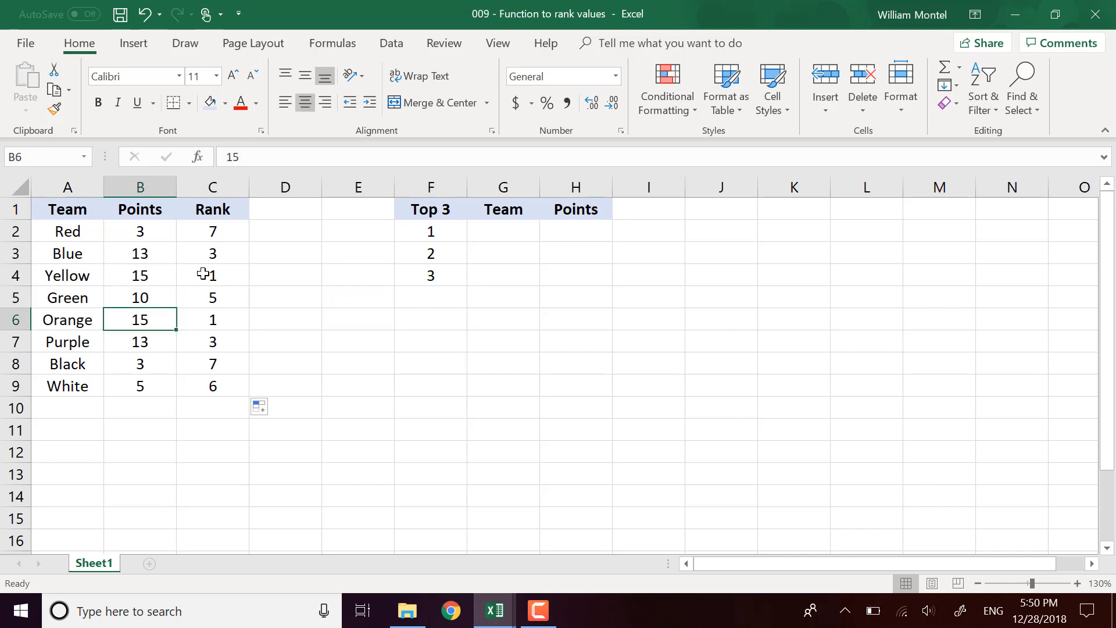
pyautogui.click(203, 274)
pyautogui.click(212, 323)
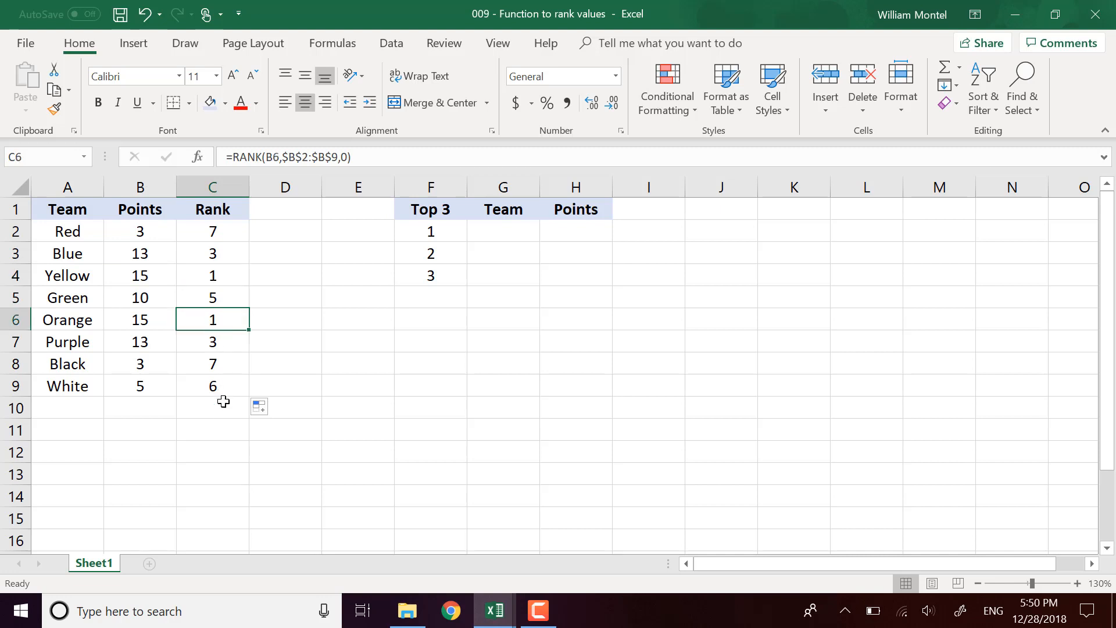
pyautogui.click(225, 277)
pyautogui.click(227, 248)
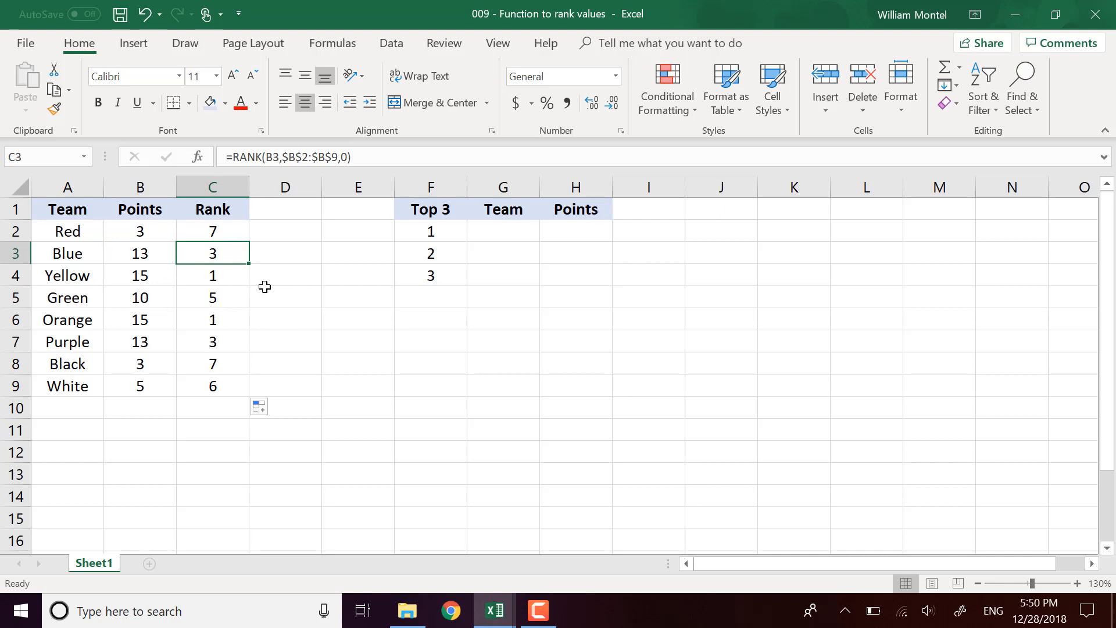
pyautogui.click(93, 276)
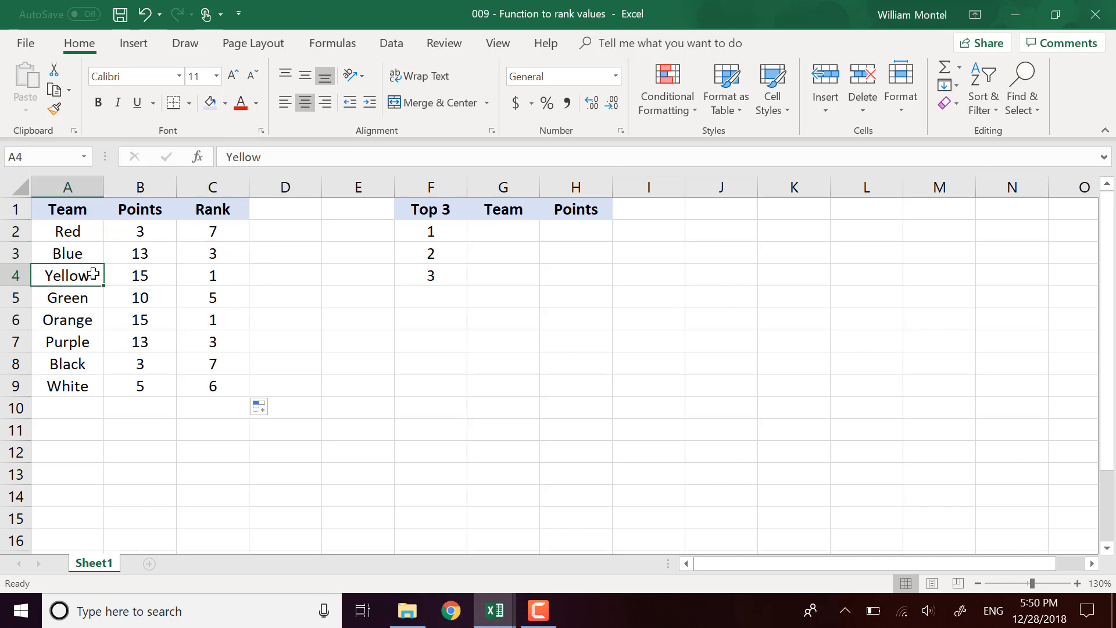
pyautogui.click(93, 323)
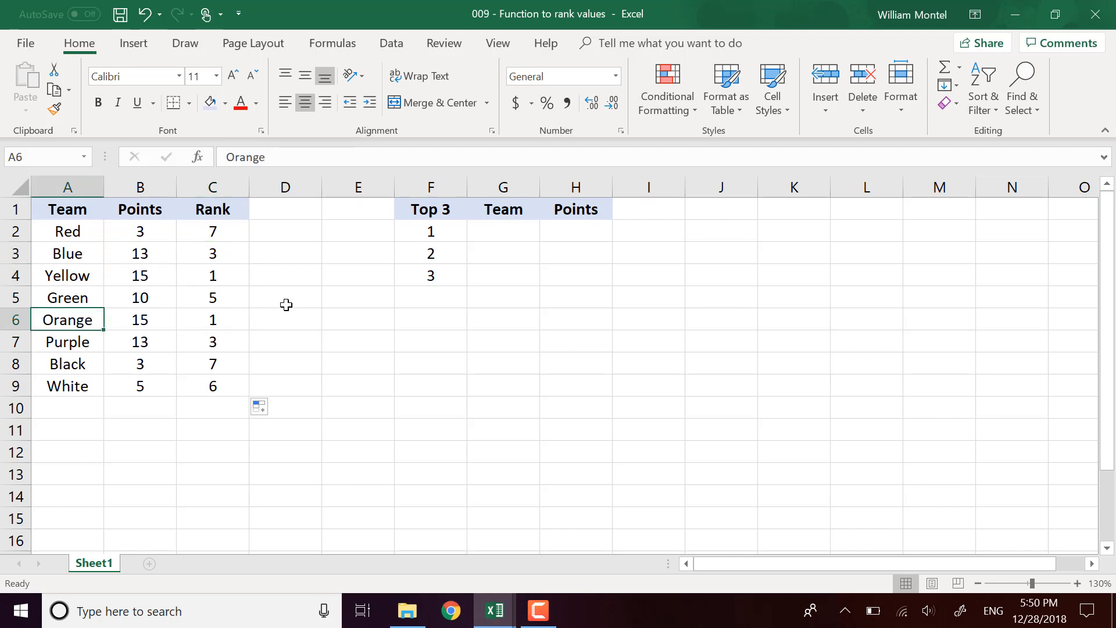
# Try 14 points for Orange in B6 to compare its rank with Yellow's, and undo the change.
pyautogui.click(149, 320)
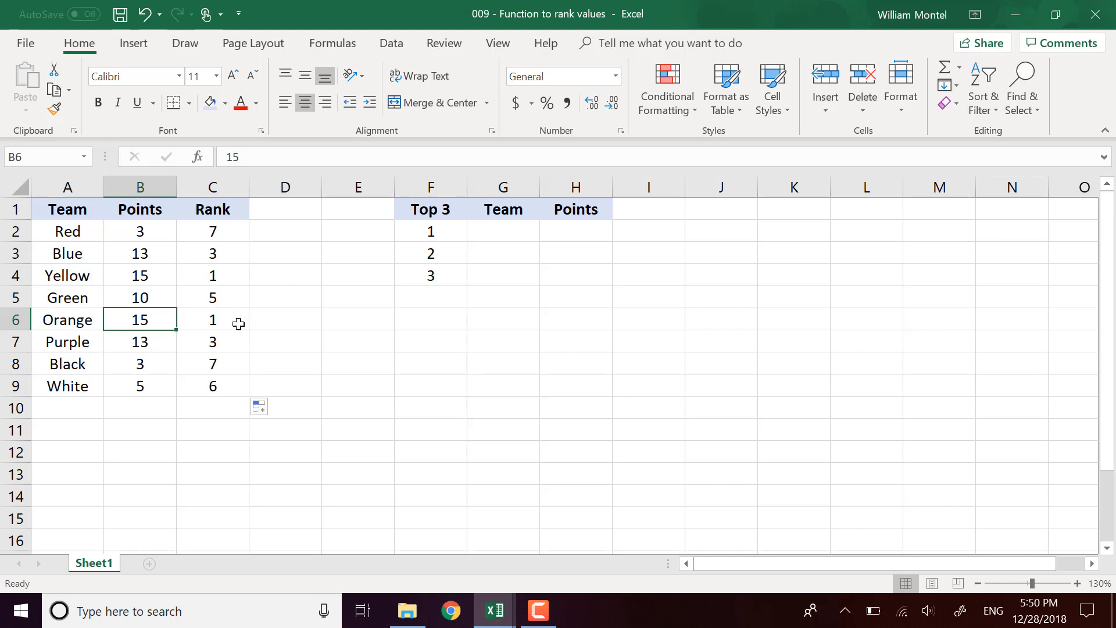
pyautogui.write('14')
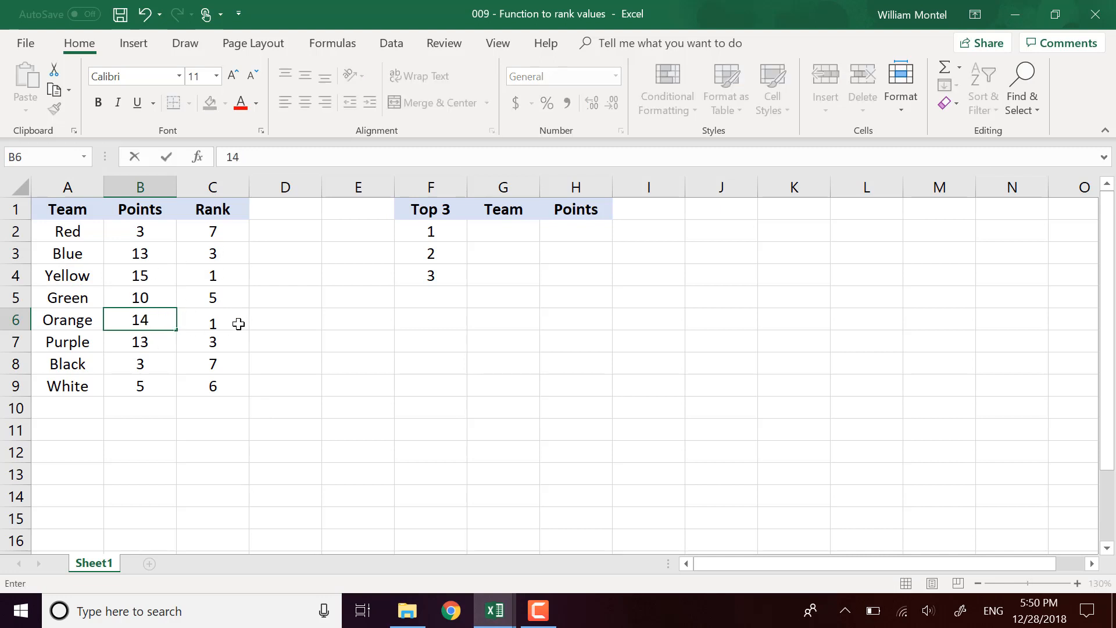
pyautogui.press('Return')
pyautogui.click(154, 275)
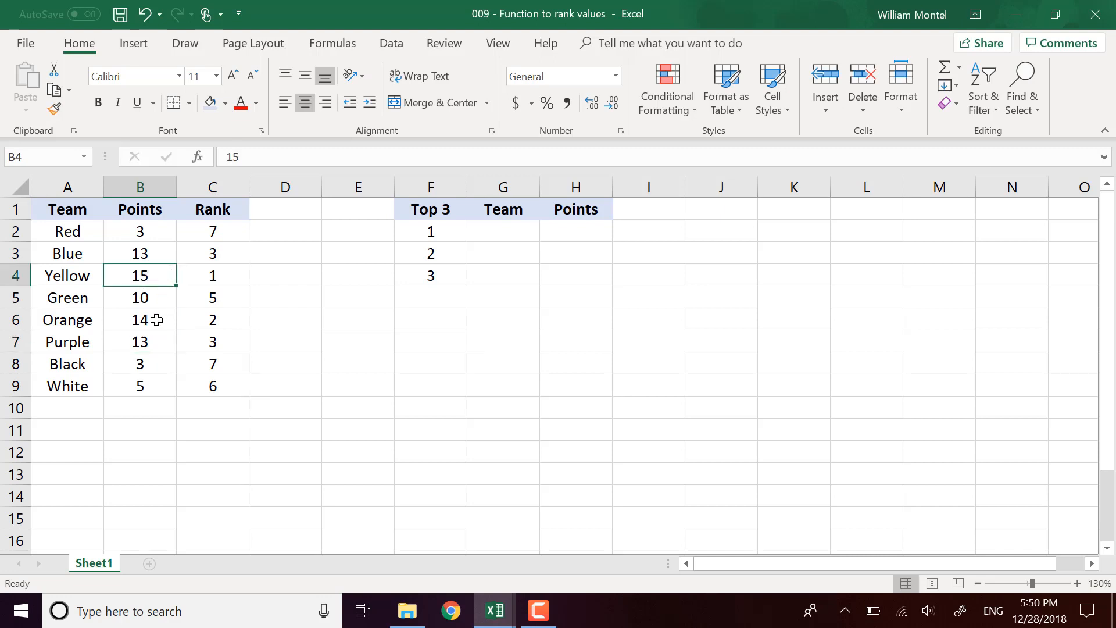
pyautogui.click(216, 277)
pyautogui.click(204, 315)
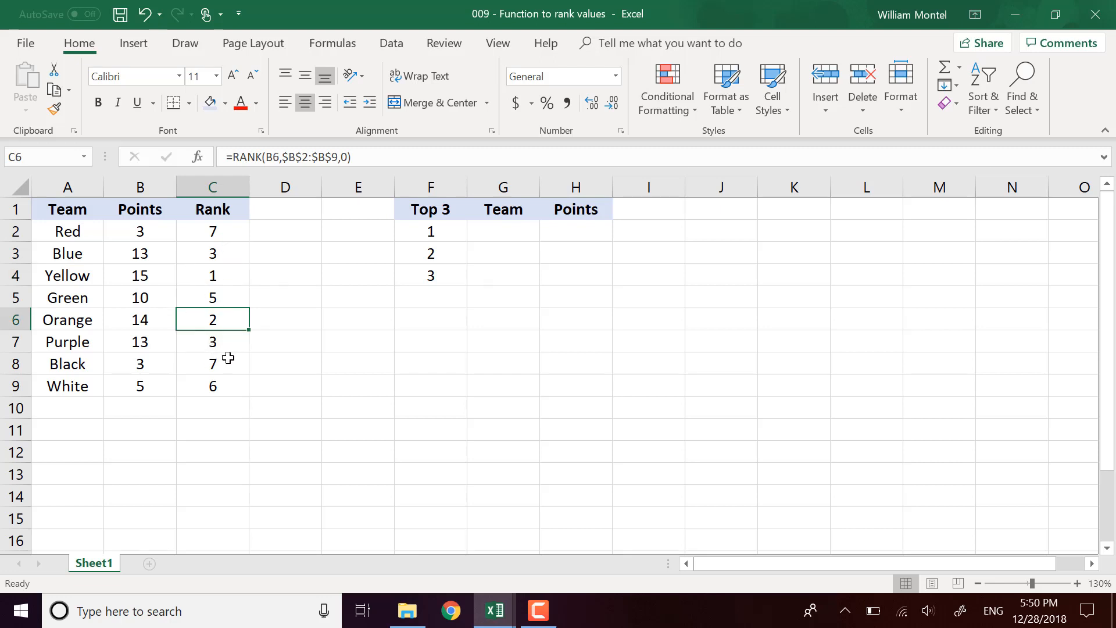
pyautogui.hotkey('ctrl', 'z')
pyautogui.click(269, 322)
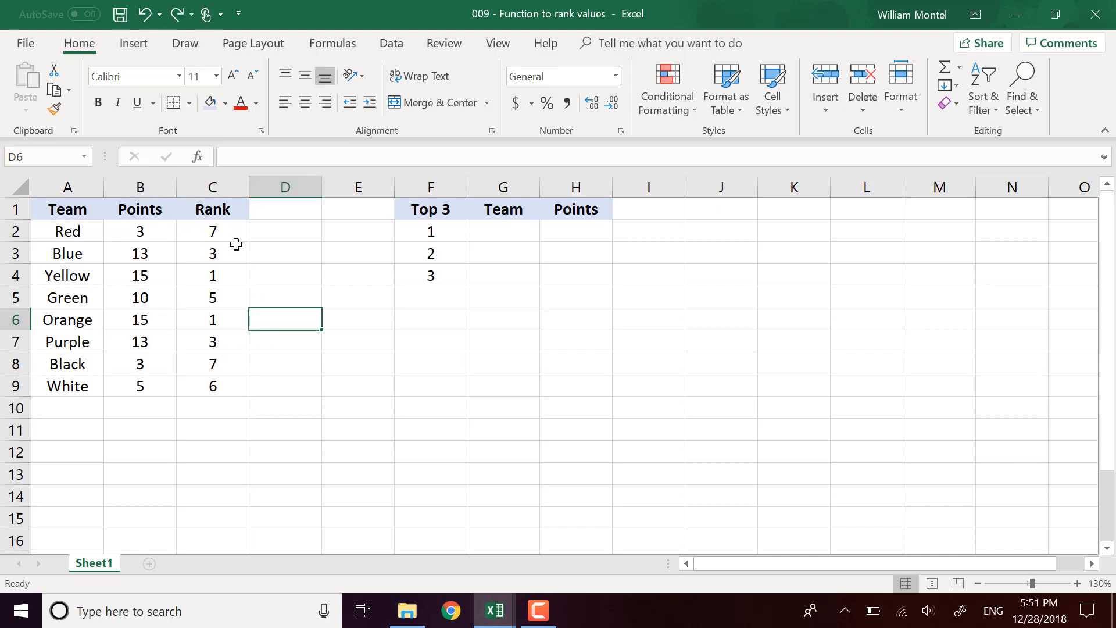
# Widen column C slightly and look over the rows from Yellow to Orange in the team table.
pyautogui.moveTo(249, 186); pyautogui.dragTo(261, 186)
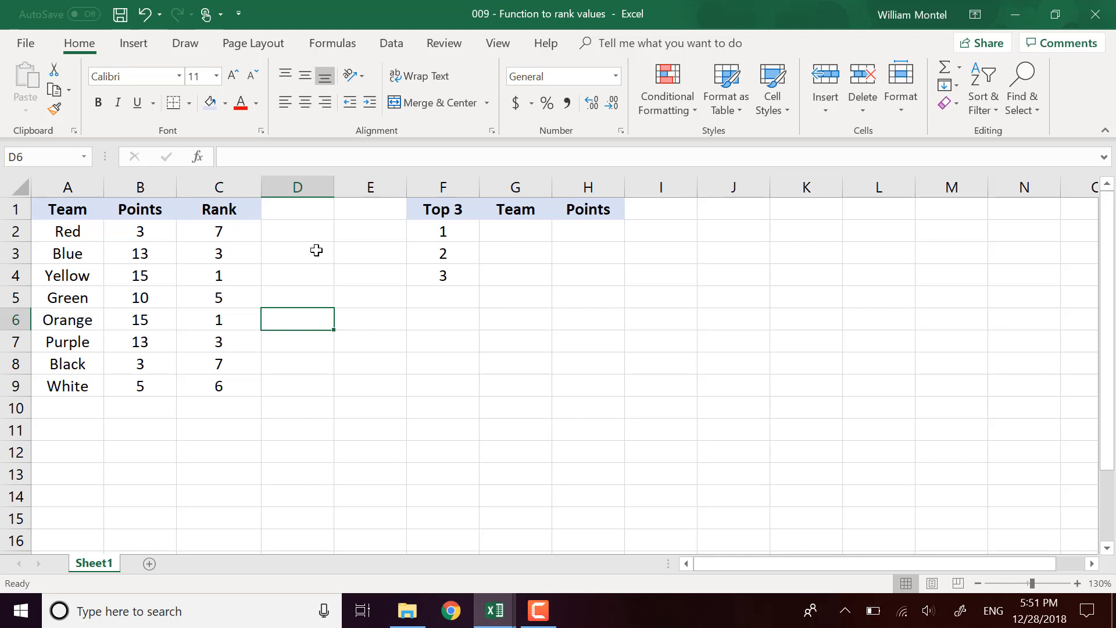
pyautogui.click(320, 215)
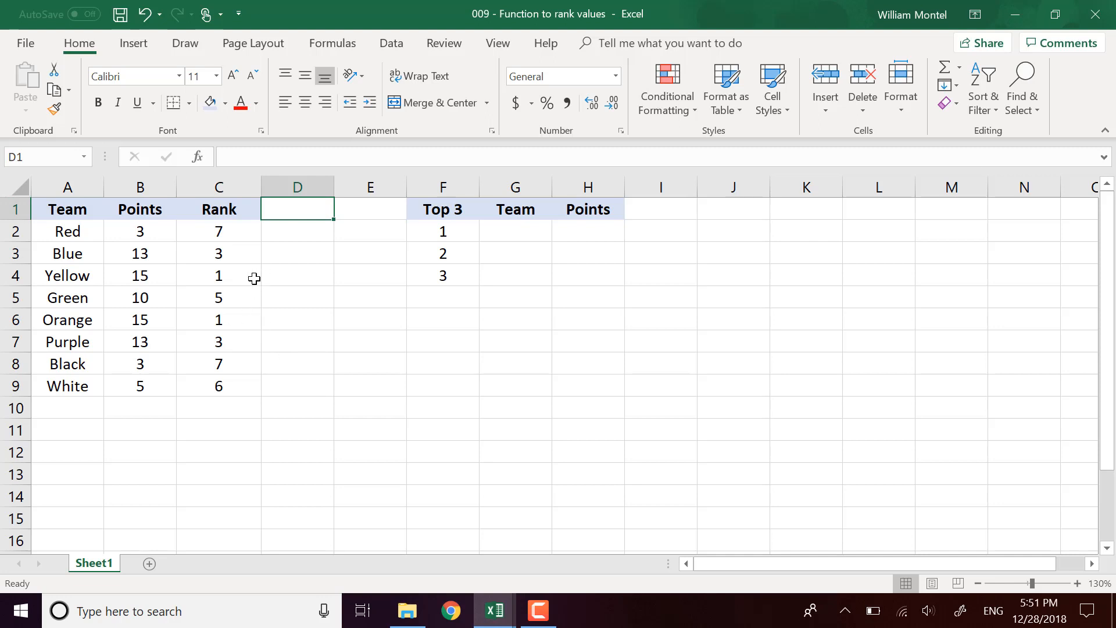
pyautogui.moveTo(250, 279); pyautogui.dragTo(82, 317)
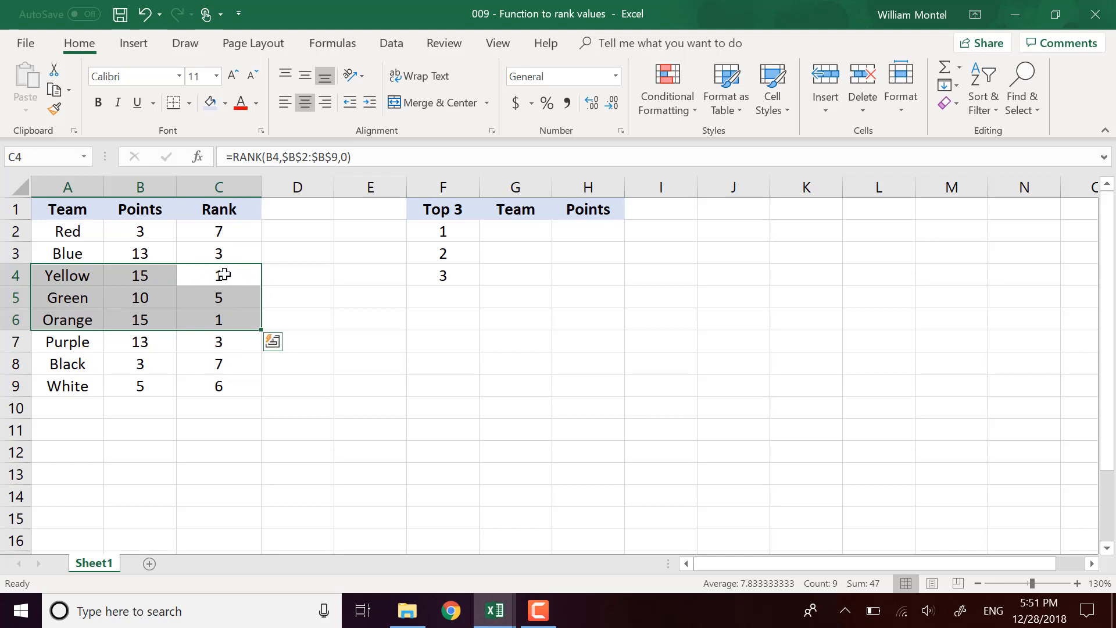
# Enter the formula =C2+ROW()/10000 in D2 to give Red's rank a row-based tie-breaker.
pyautogui.click(288, 230)
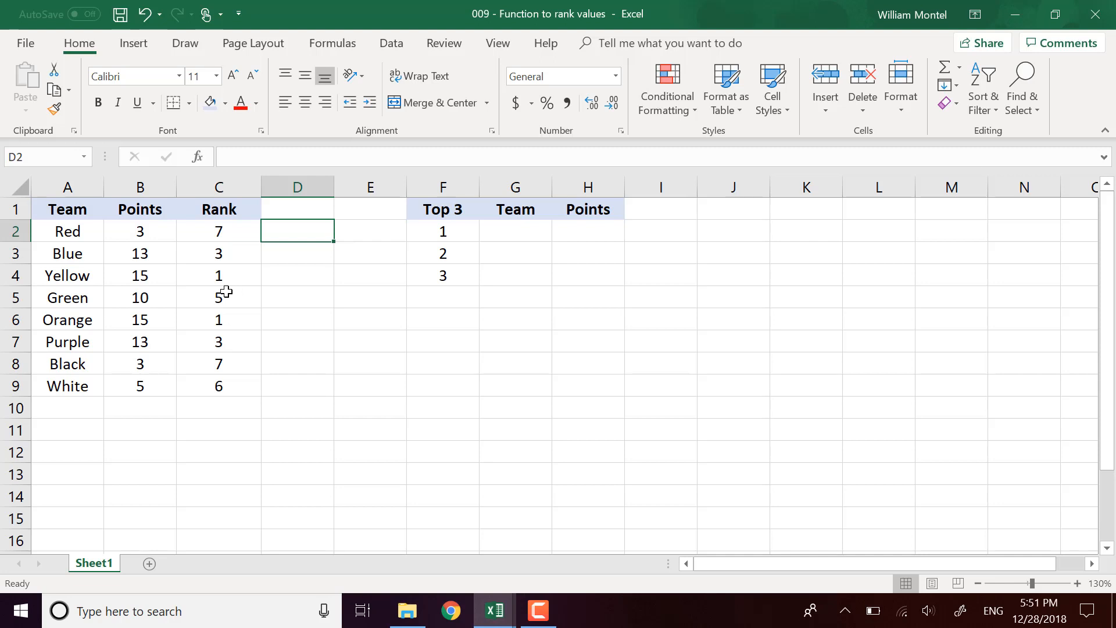
pyautogui.write('=')
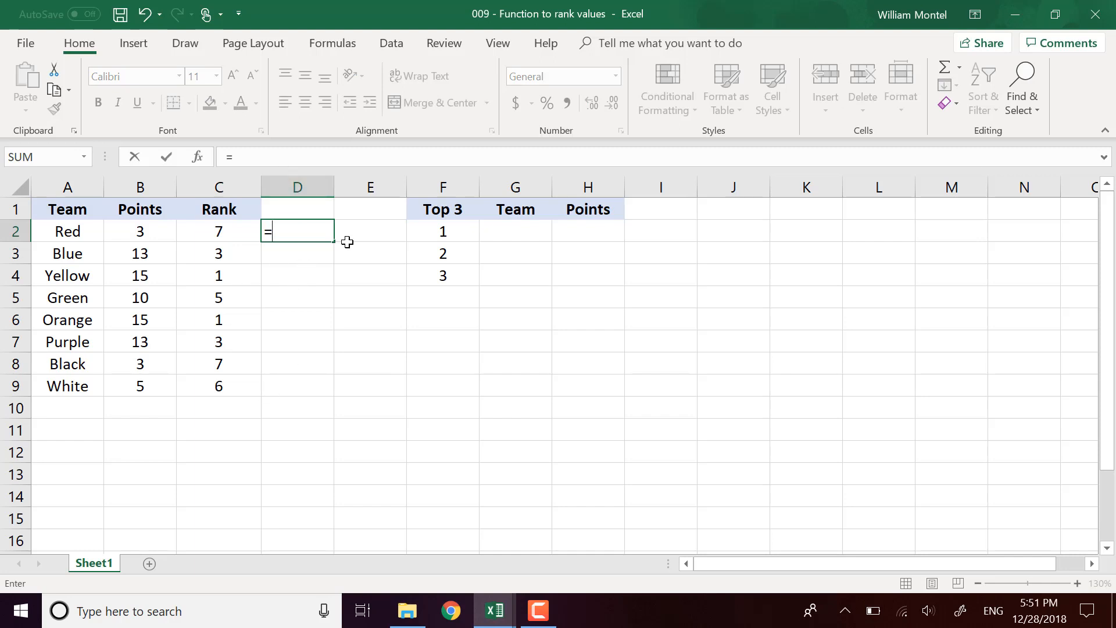
pyautogui.press('Left')
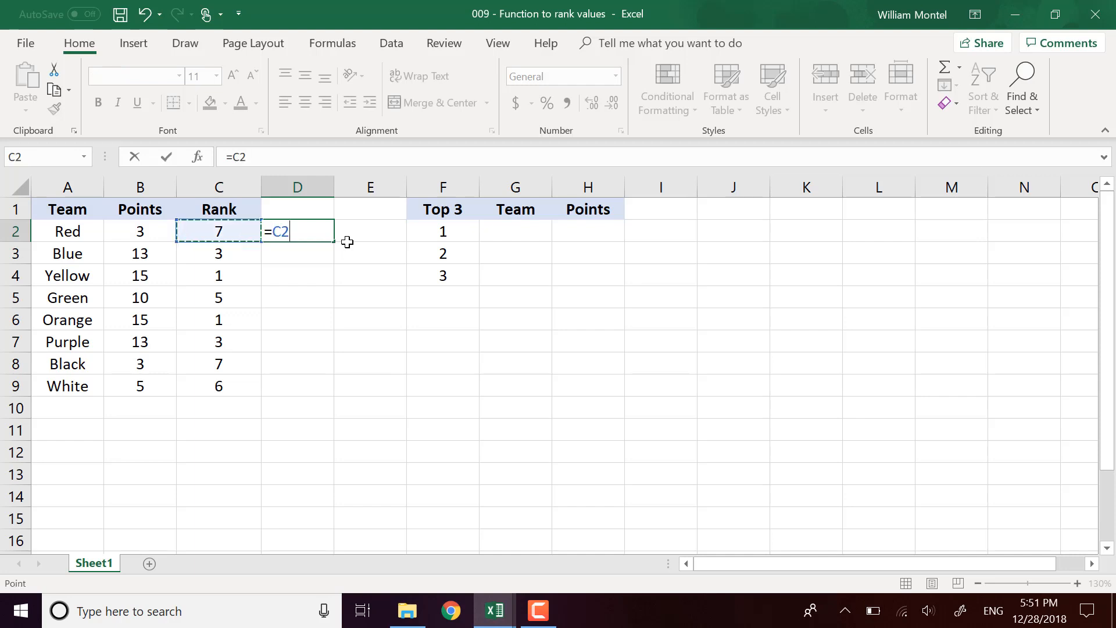
pyautogui.write('+line')
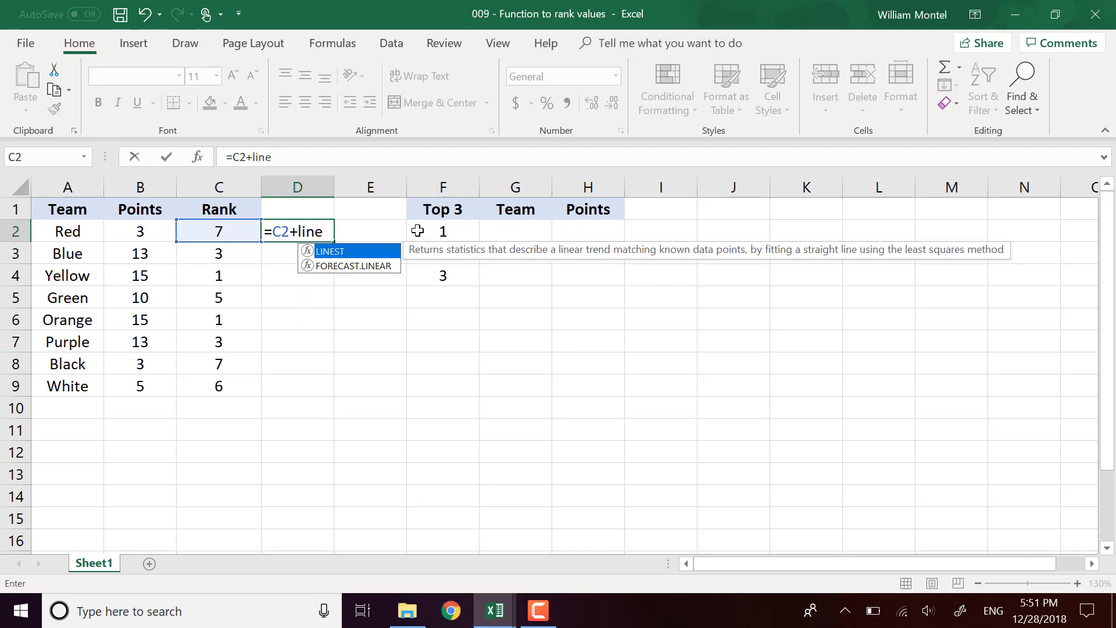
pyautogui.press('BackSpace')
pyautogui.press('BackSpace')
pyautogui.press('BackSpace')
pyautogui.press('BackSpace')
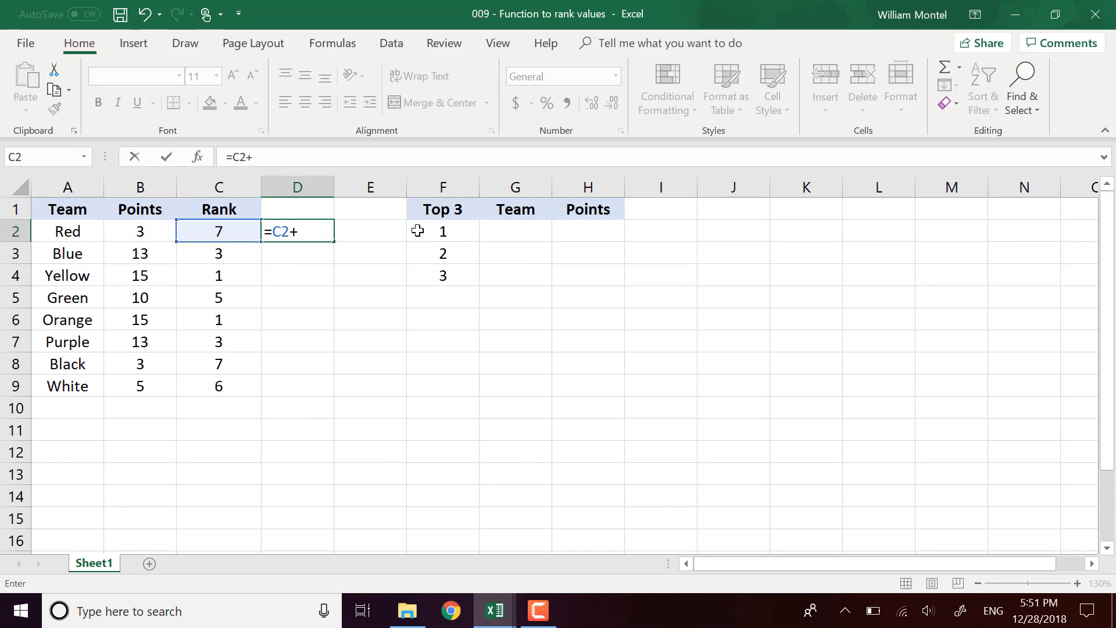
pyautogui.write('row(')
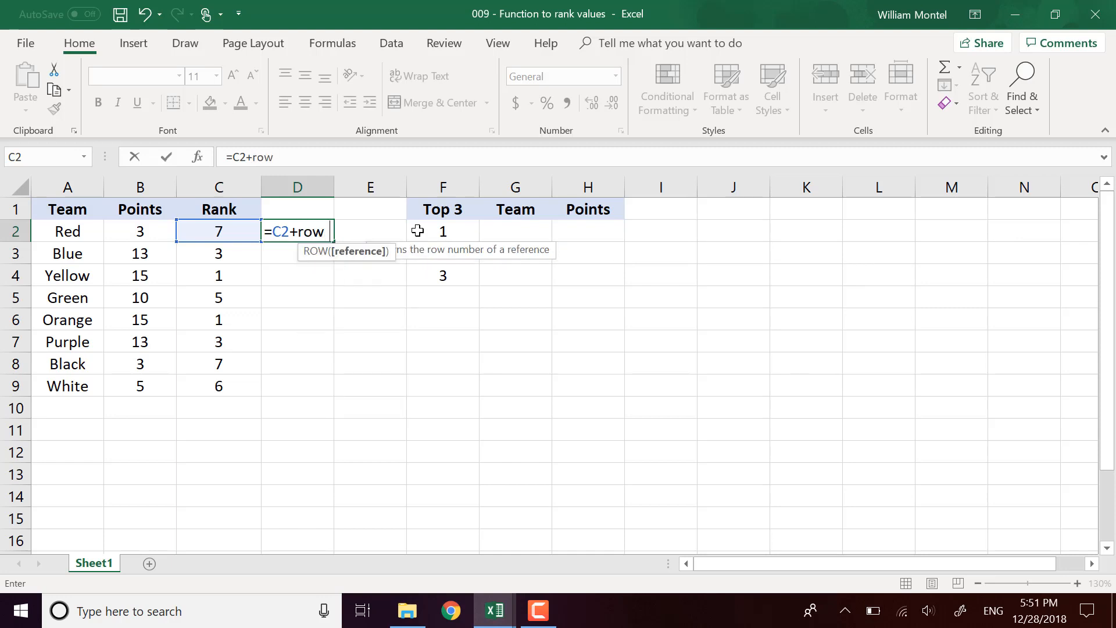
pyautogui.write(')')
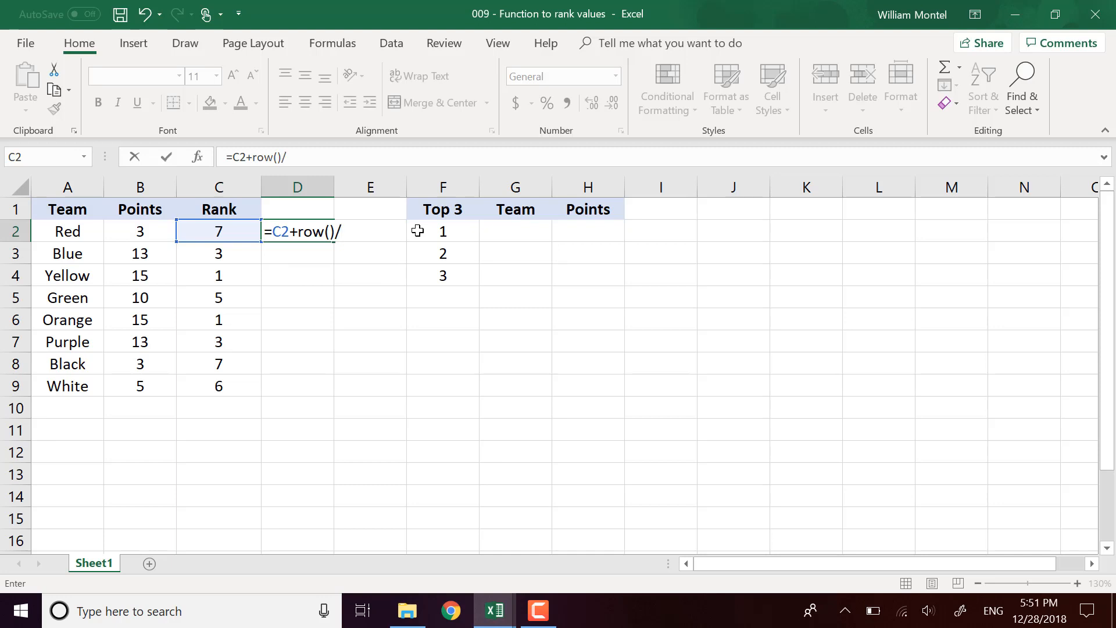
pyautogui.write('/10000')
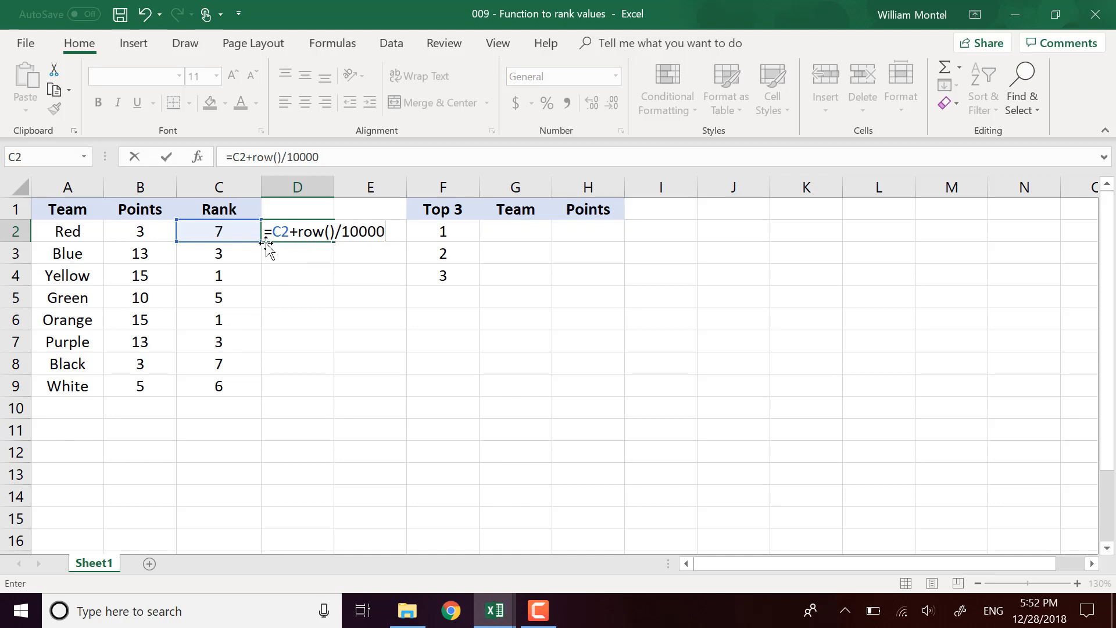
pyautogui.click(346, 153)
pyautogui.press('Return')
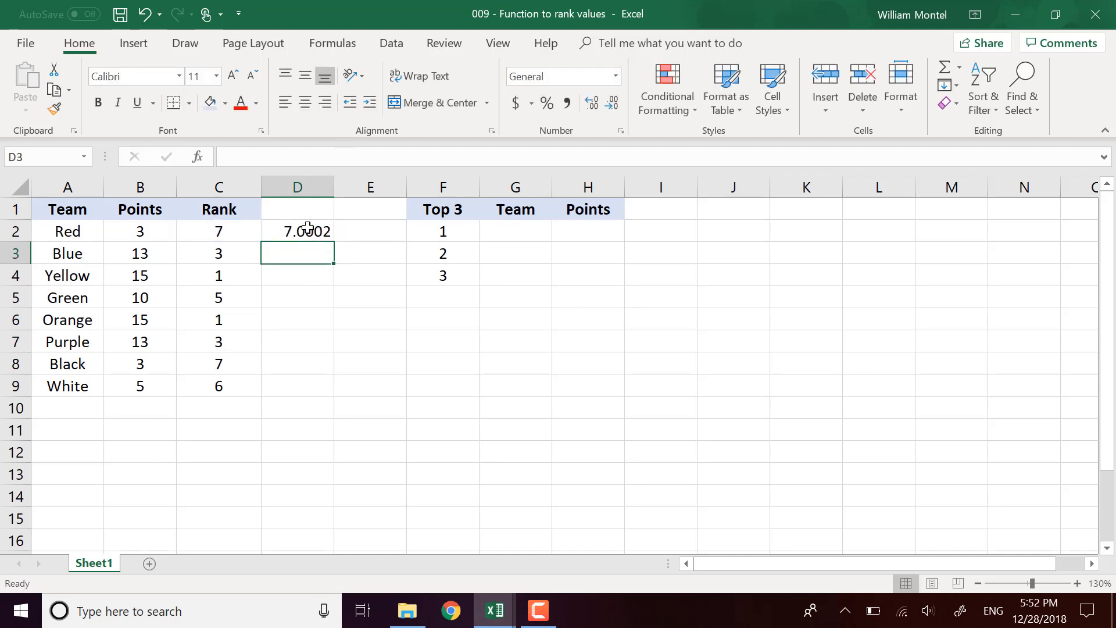
# Fill the D2 tie-breaker formula down to D9 for all teams.
pyautogui.click(289, 230)
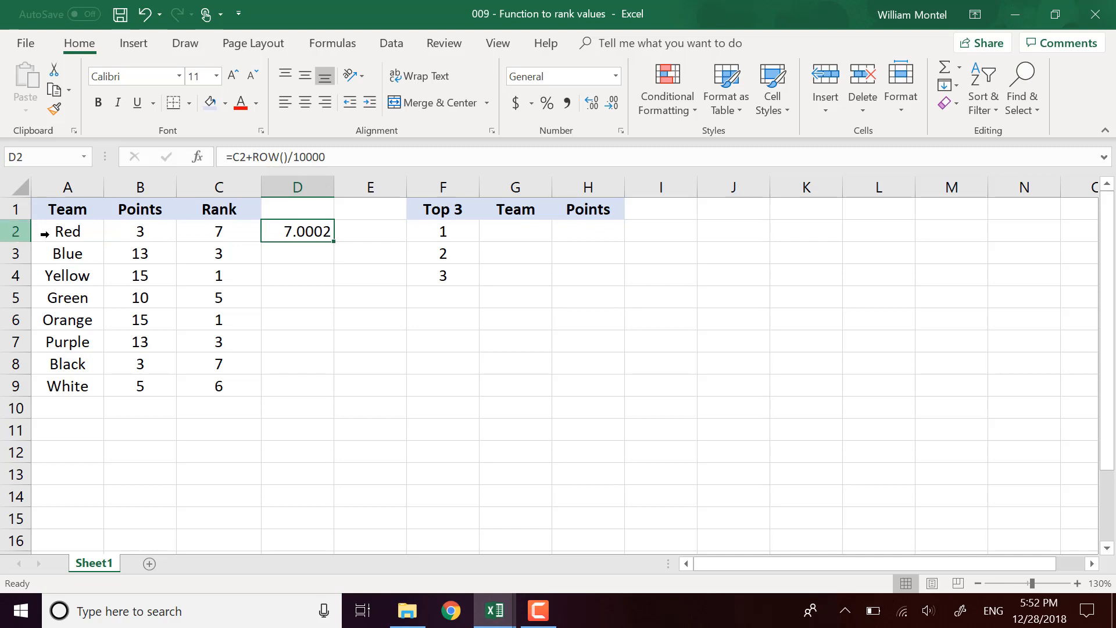
pyautogui.moveTo(335, 241); pyautogui.dragTo(312, 388)
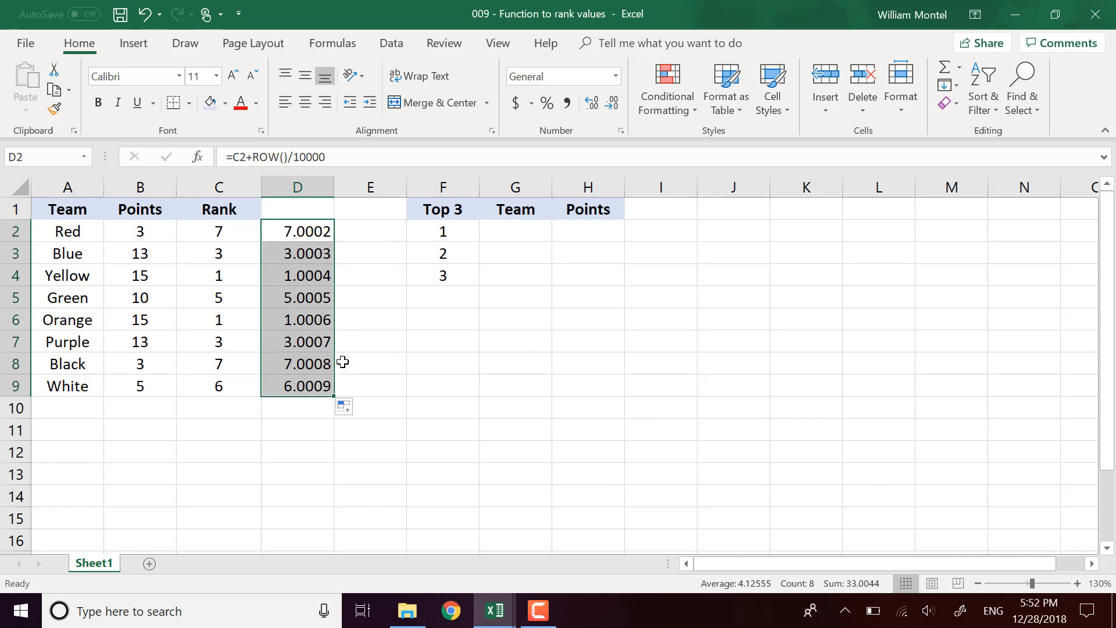
pyautogui.click(398, 351)
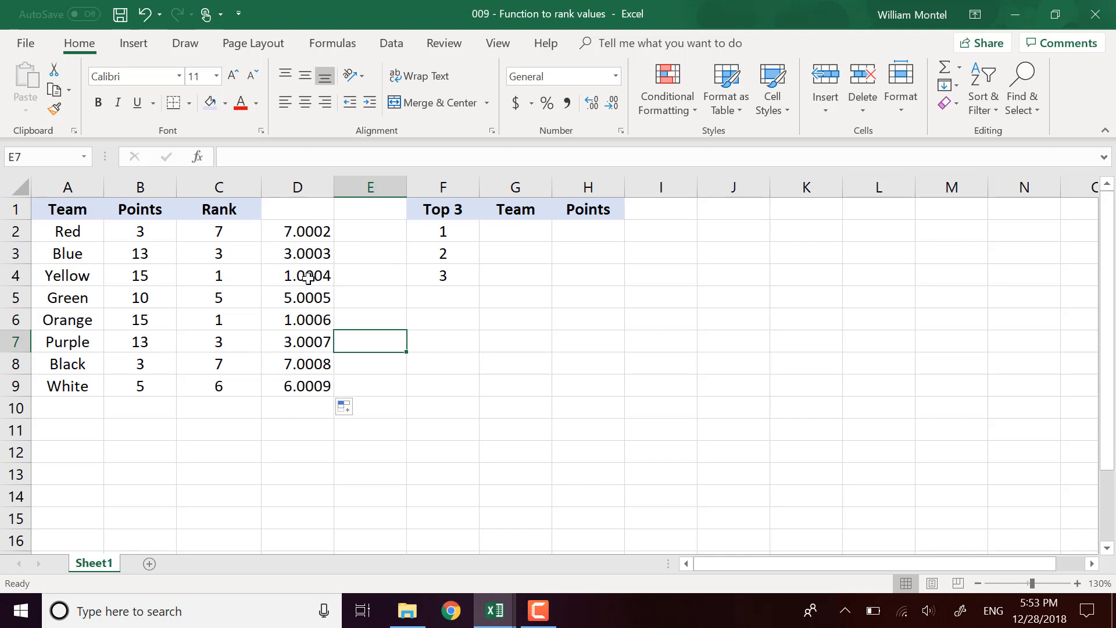
# Compare the tie-breaker values of Yellow and Orange in column D with Yellow's original rank, and look over the column.
pyautogui.click(220, 276)
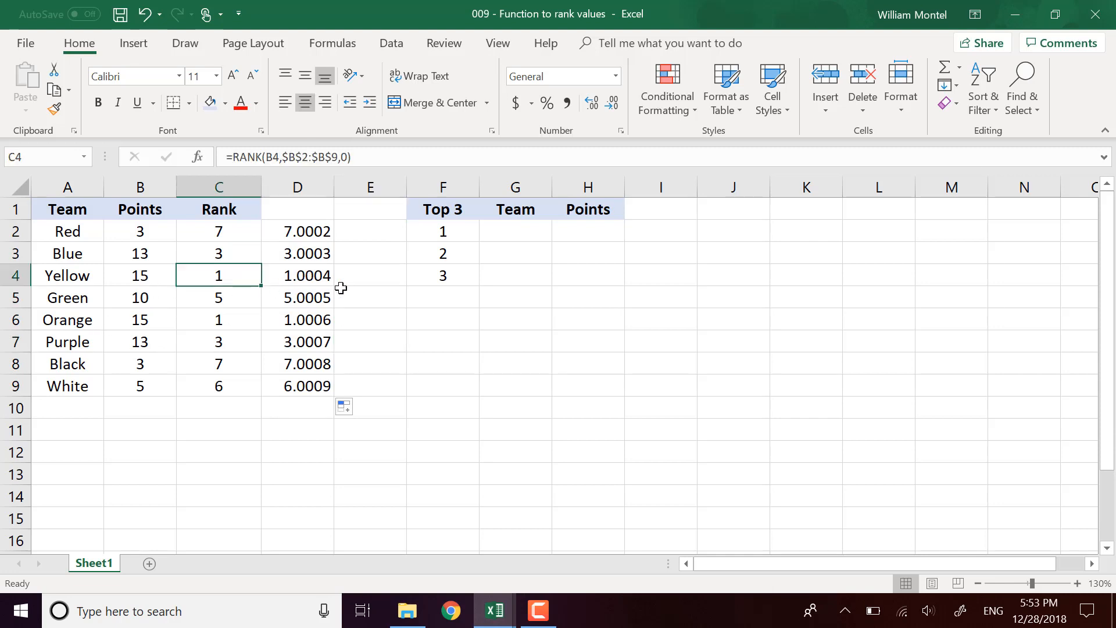
pyautogui.click(311, 277)
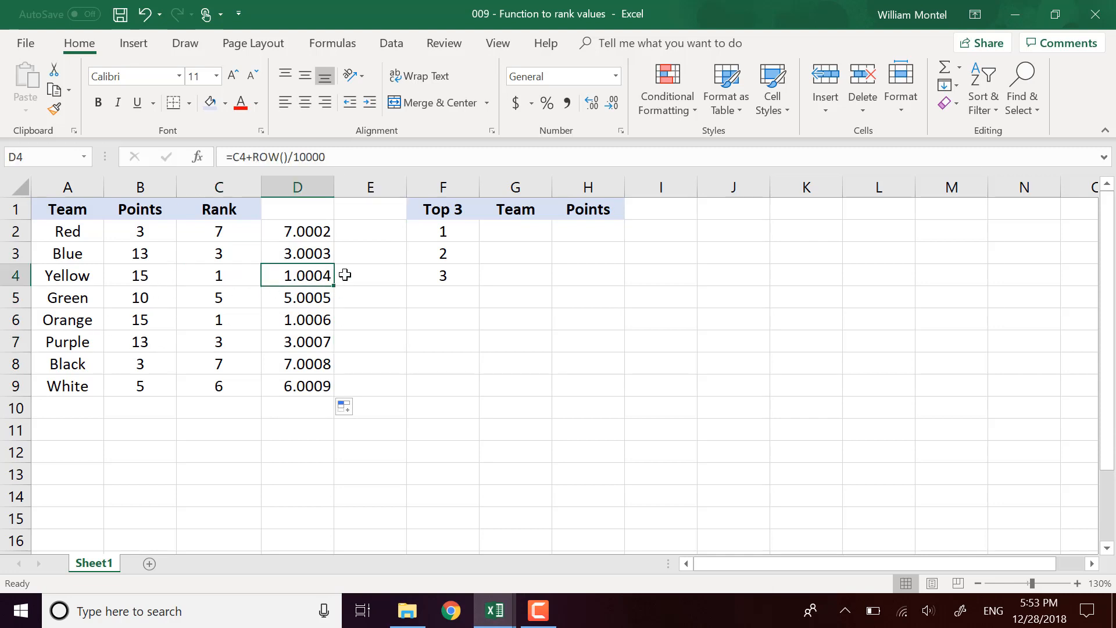
pyautogui.click(308, 323)
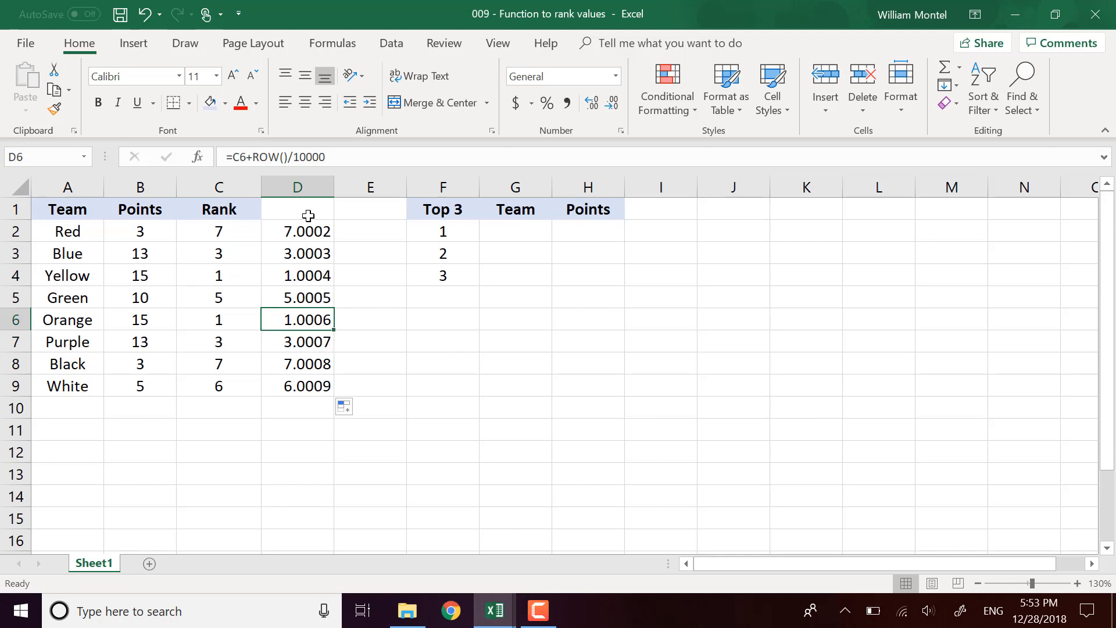
pyautogui.moveTo(314, 231); pyautogui.dragTo(299, 256)
pyautogui.moveTo(299, 327); pyautogui.dragTo(298, 387)
pyautogui.click(591, 274)
pyautogui.click(538, 231)
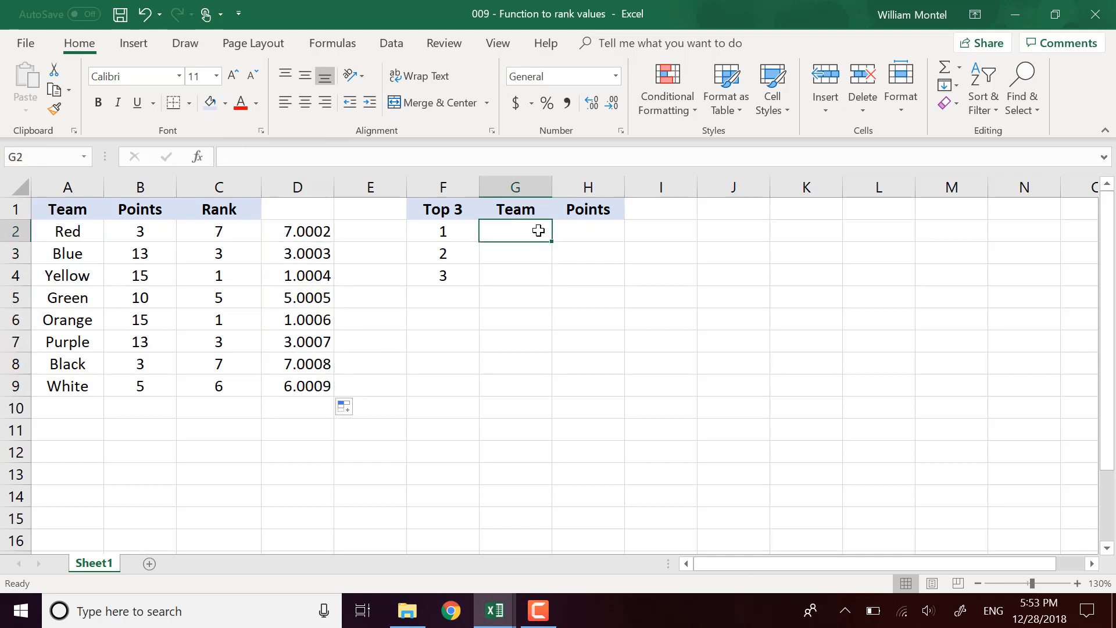
# Enter the formula =RANK(D2,$D$2:$D$9,1) in E2 to rank the tie-breaker values in ascending order.
pyautogui.click(368, 232)
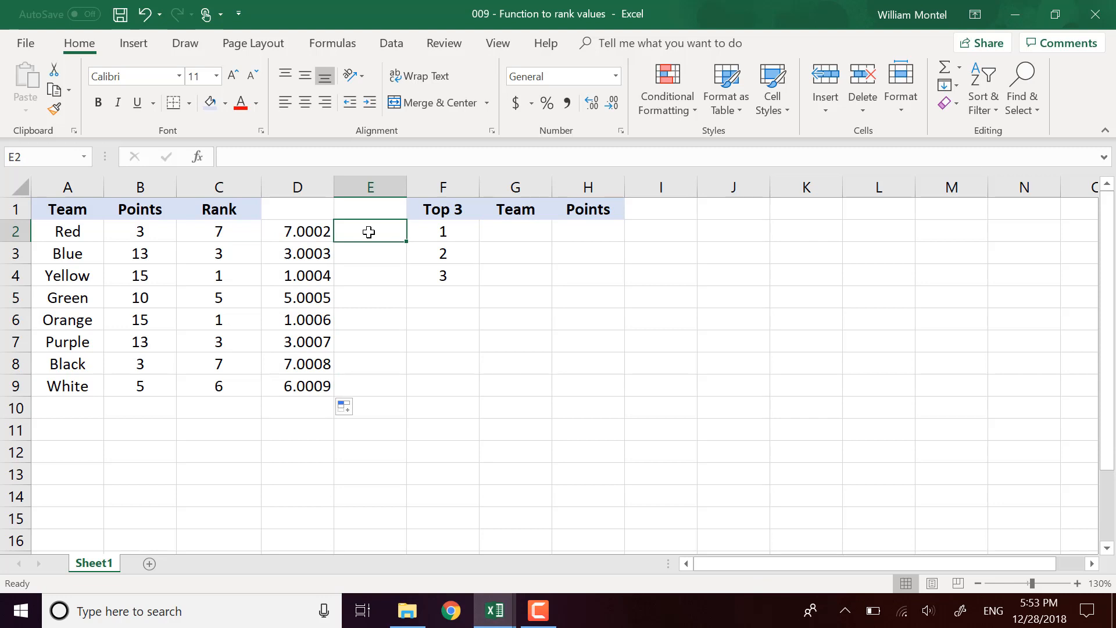
pyautogui.write('=rank(')
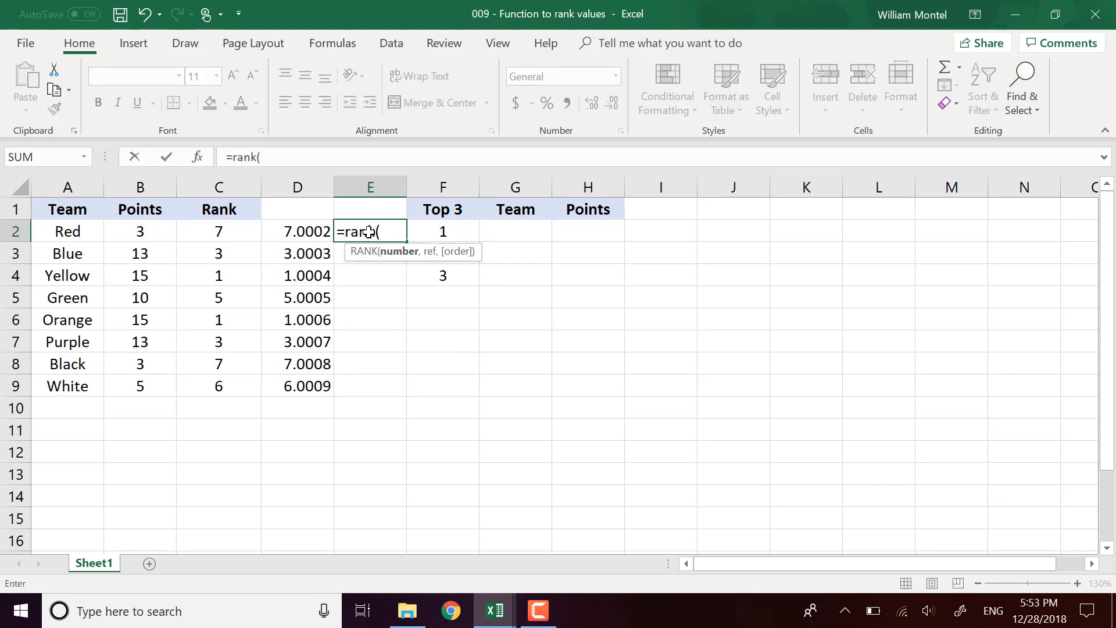
pyautogui.press('Left')
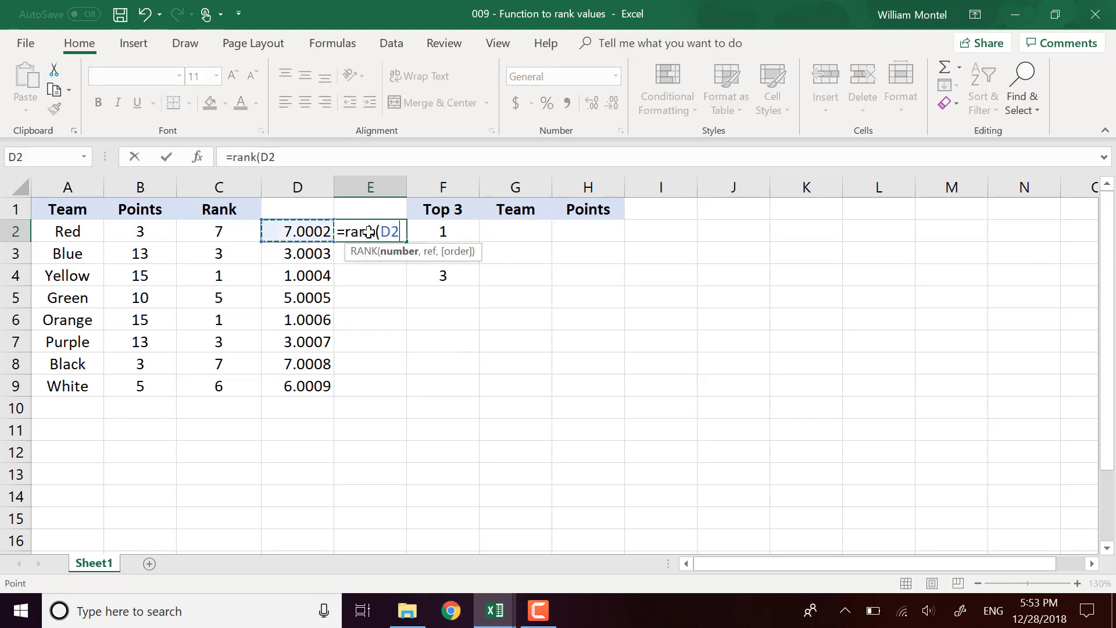
pyautogui.write(',')
pyautogui.press('Left')
pyautogui.hotkey('ctrl', 'shift', 'Down')
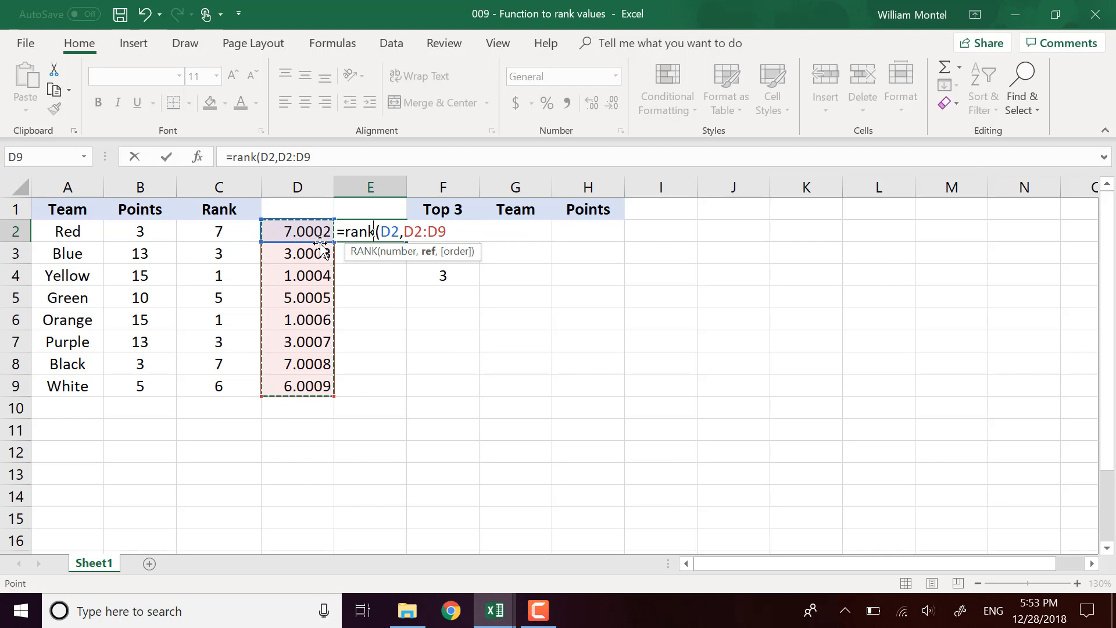
pyautogui.press('F4')
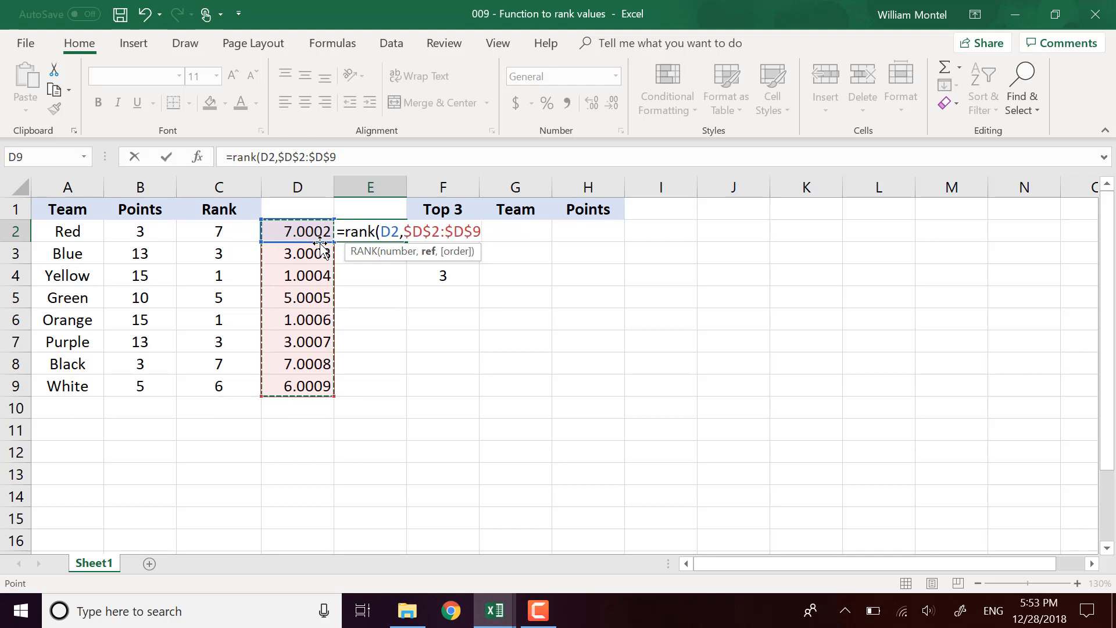
pyautogui.write(',')
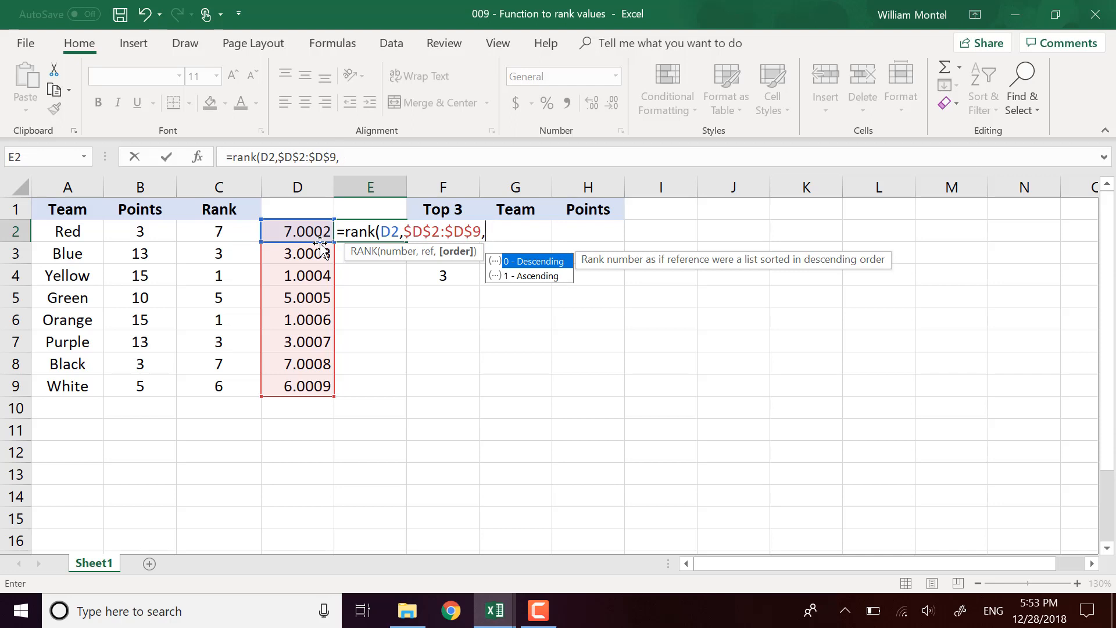
pyautogui.write('à0')
pyautogui.press('BackSpace')
pyautogui.write('1)')
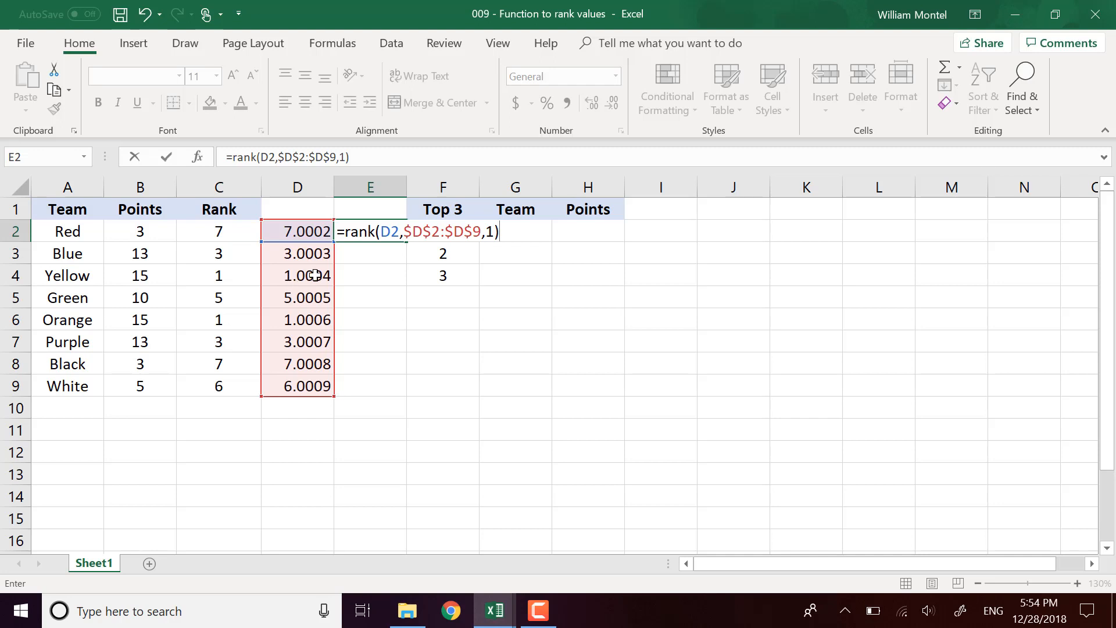
pyautogui.press('Return')
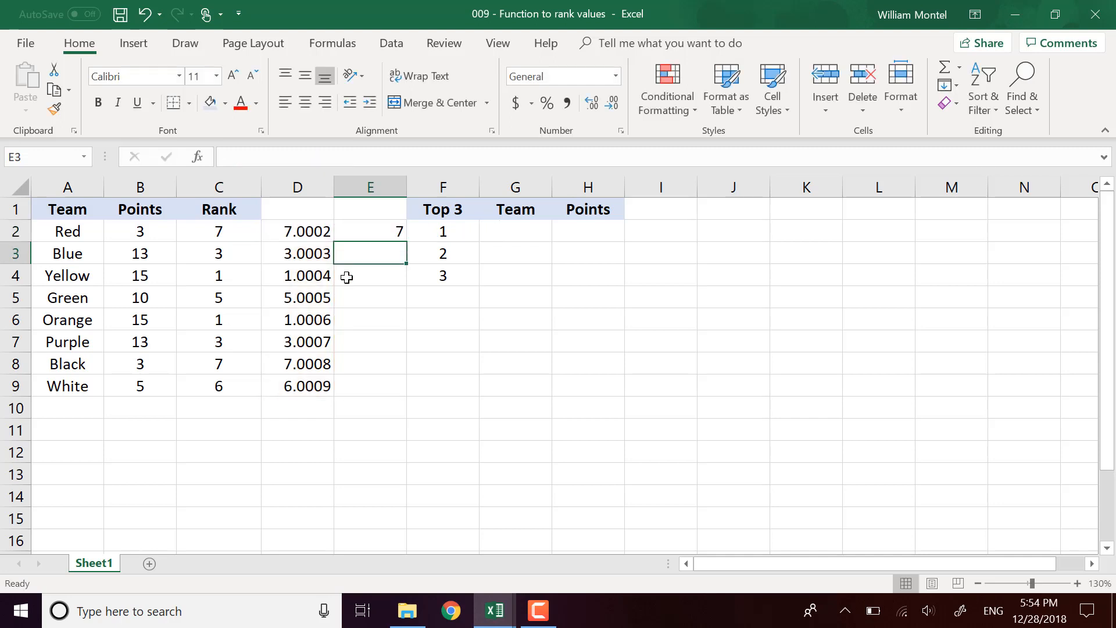
# Fill the E2 rank formula down to E9 and check the new ranks of Yellow and Orange.
pyautogui.click(401, 232)
pyautogui.doubleClick(406, 239)
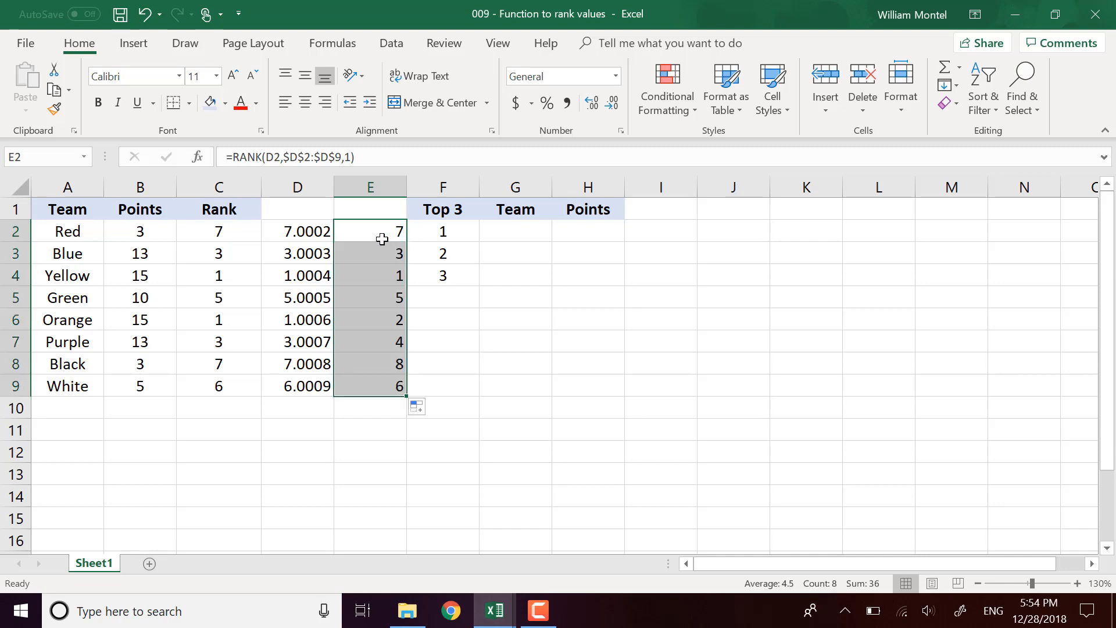
pyautogui.click(379, 280)
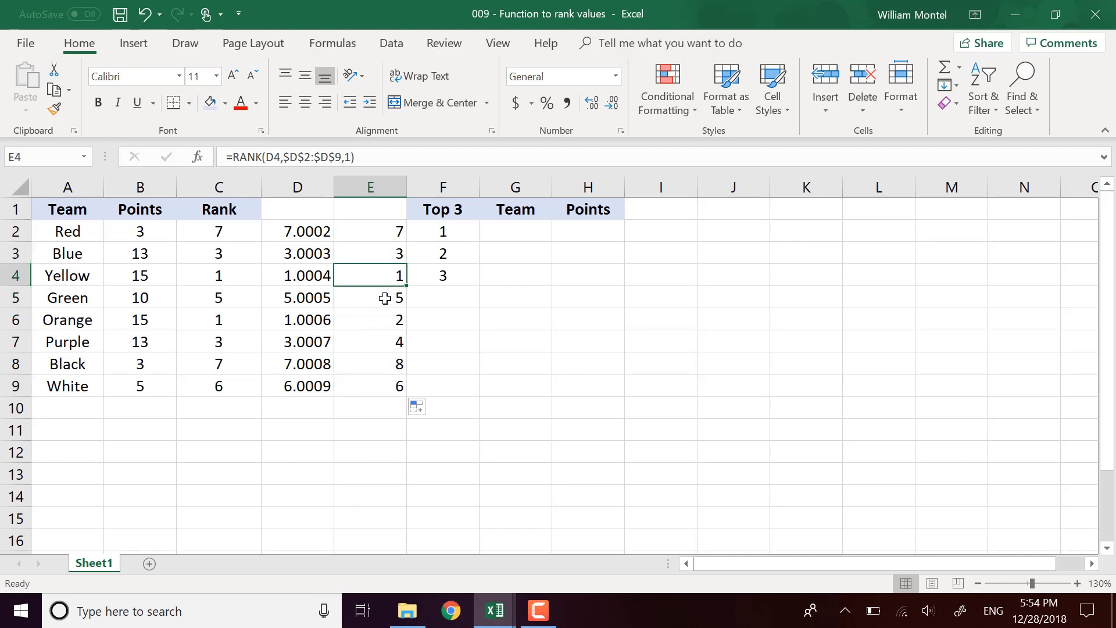
pyautogui.click(375, 320)
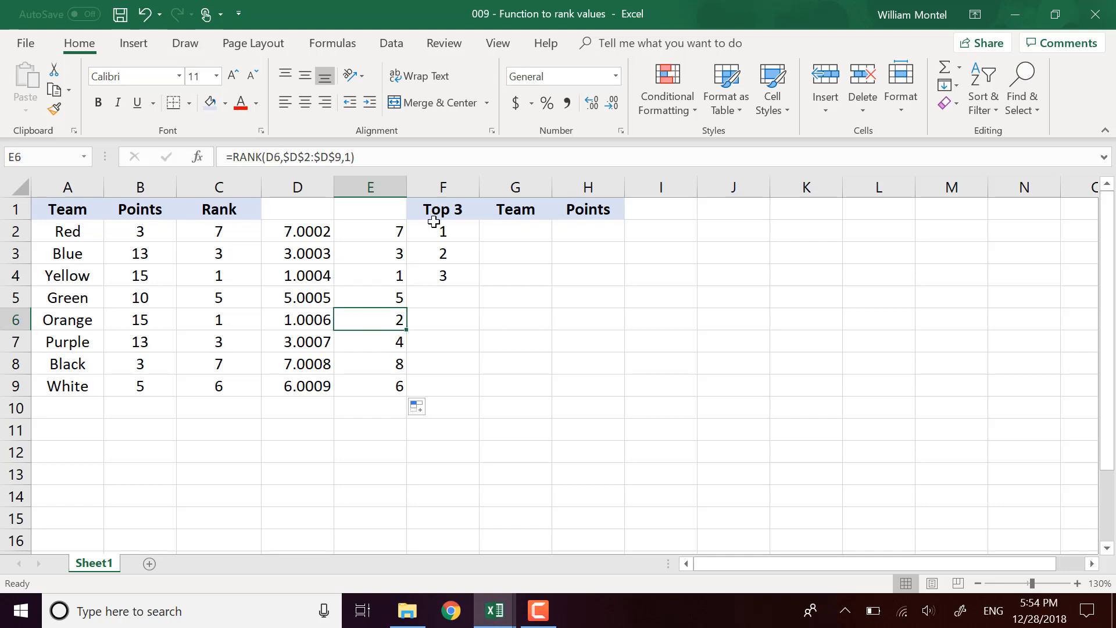
# Insert an empty column before column F, ahead of the Top 3 table.
pyautogui.rightClick(442, 184)
pyautogui.click(476, 308)
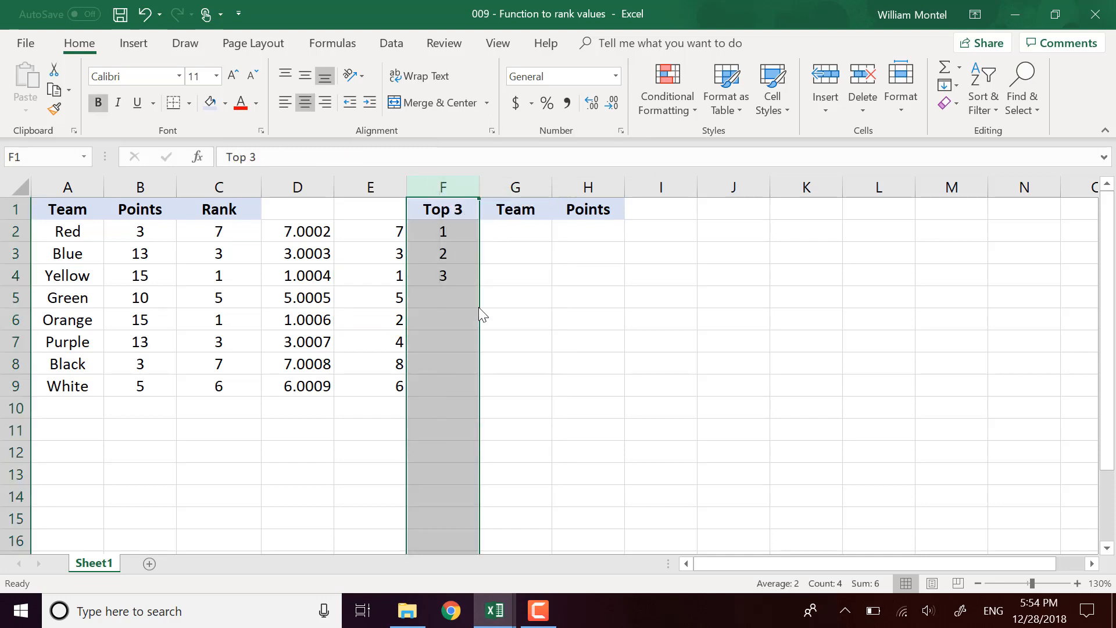
pyautogui.click(643, 304)
pyautogui.click(603, 234)
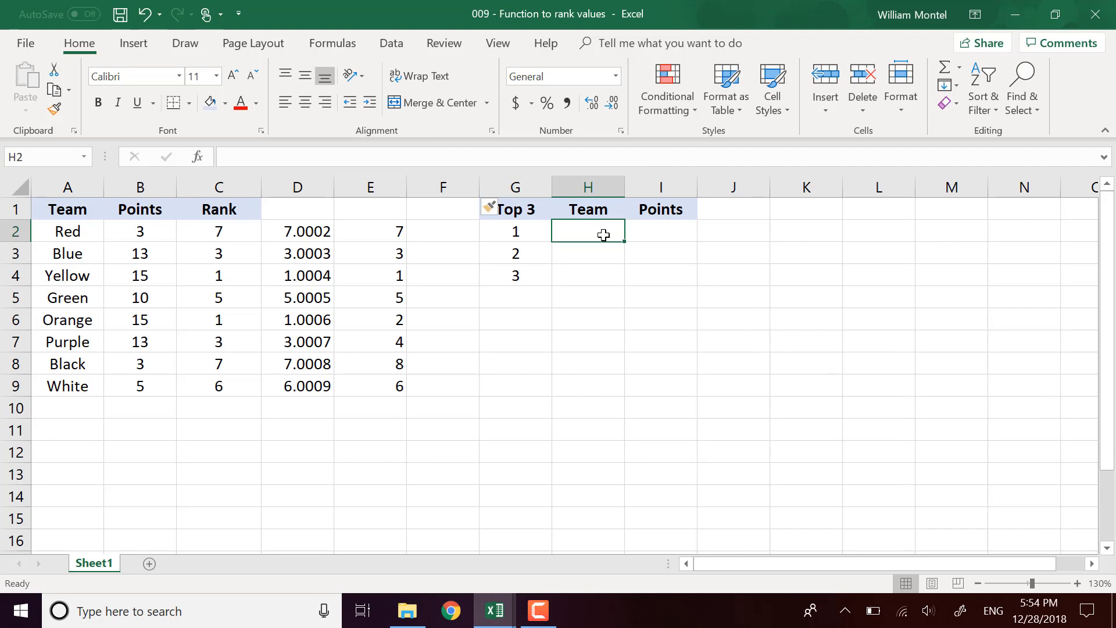
pyautogui.write('=')
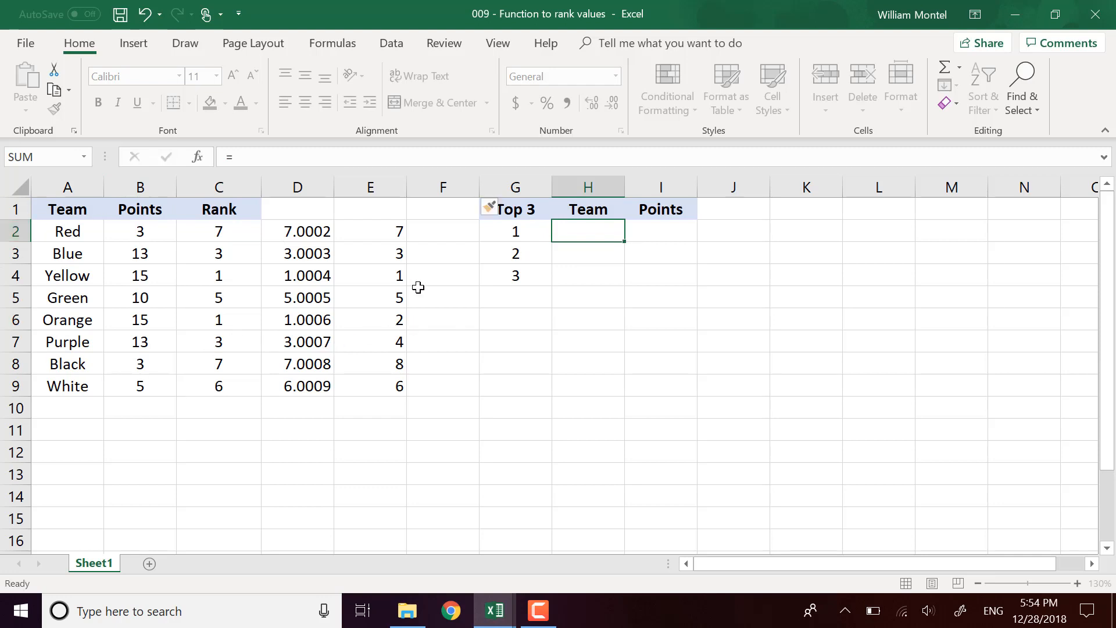
pyautogui.press('Escape')
pyautogui.moveTo(386, 232); pyautogui.dragTo(411, 391)
pyautogui.click(590, 237)
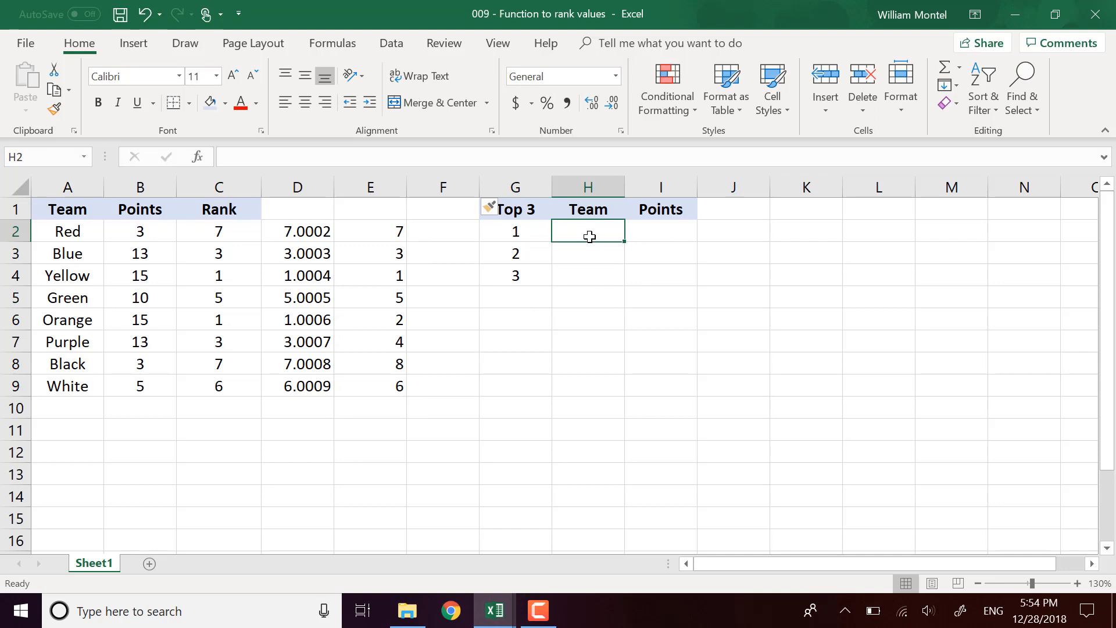
pyautogui.write('=')
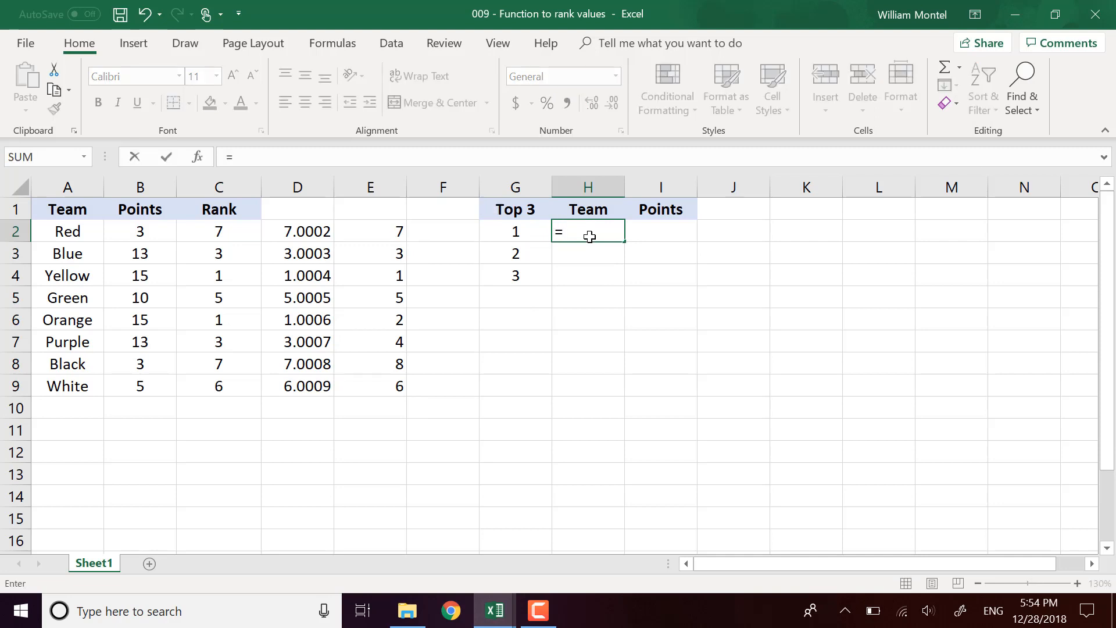
pyautogui.write('matc')
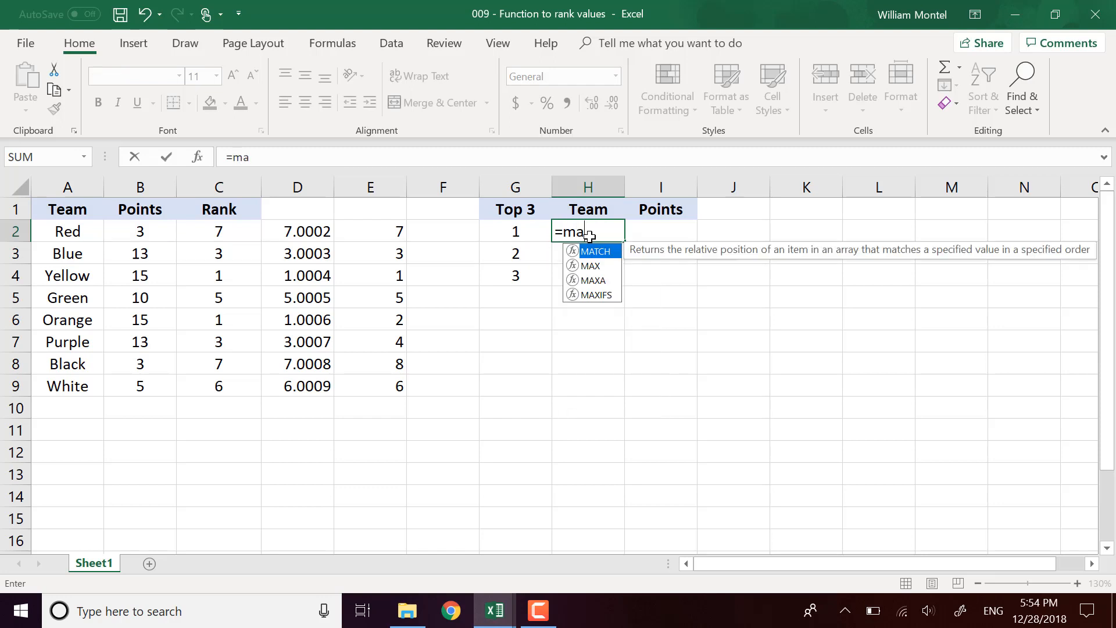
pyautogui.press('BackSpace')
pyautogui.press('BackSpace')
pyautogui.press('BackSpace')
pyautogui.press('BackSpace')
pyautogui.press('BackSpace')
pyautogui.press('BackSpace')
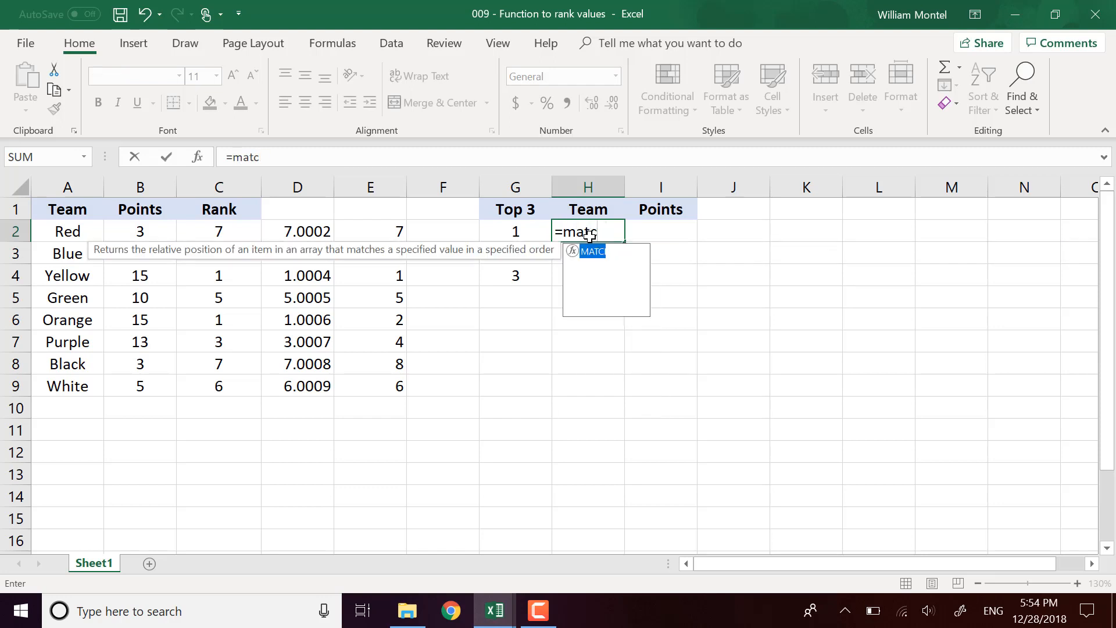
pyautogui.press('Escape')
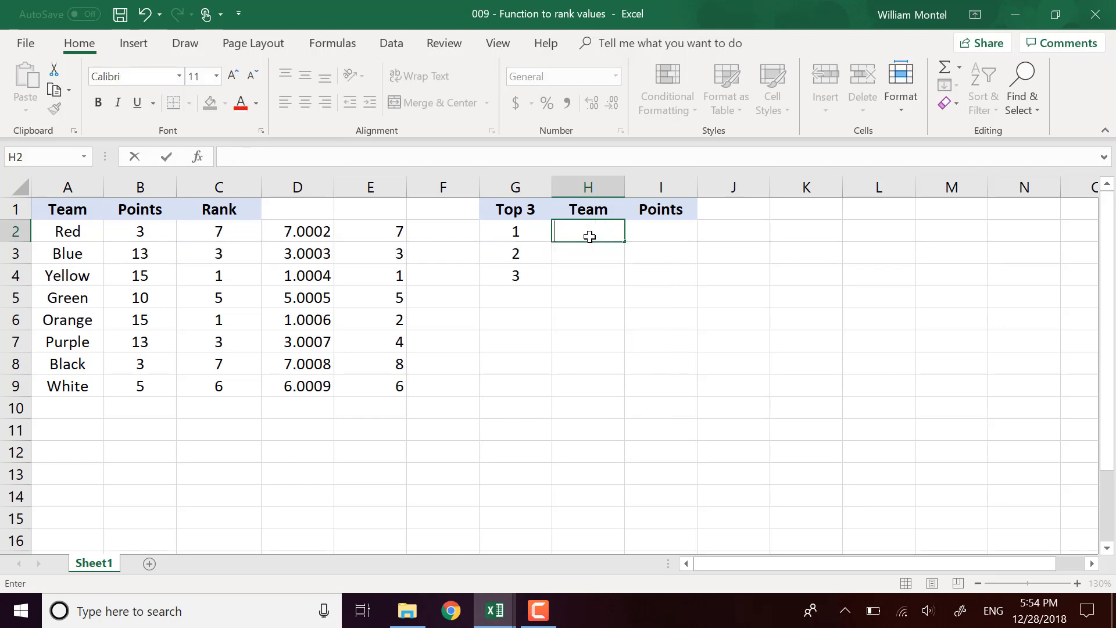
# Enter the formula =INDEX($A$2:$A$9,MATCH(G2,$E$2:$E$9,0)) in H2 to look up the first-placed team.
pyautogui.write('=index(')
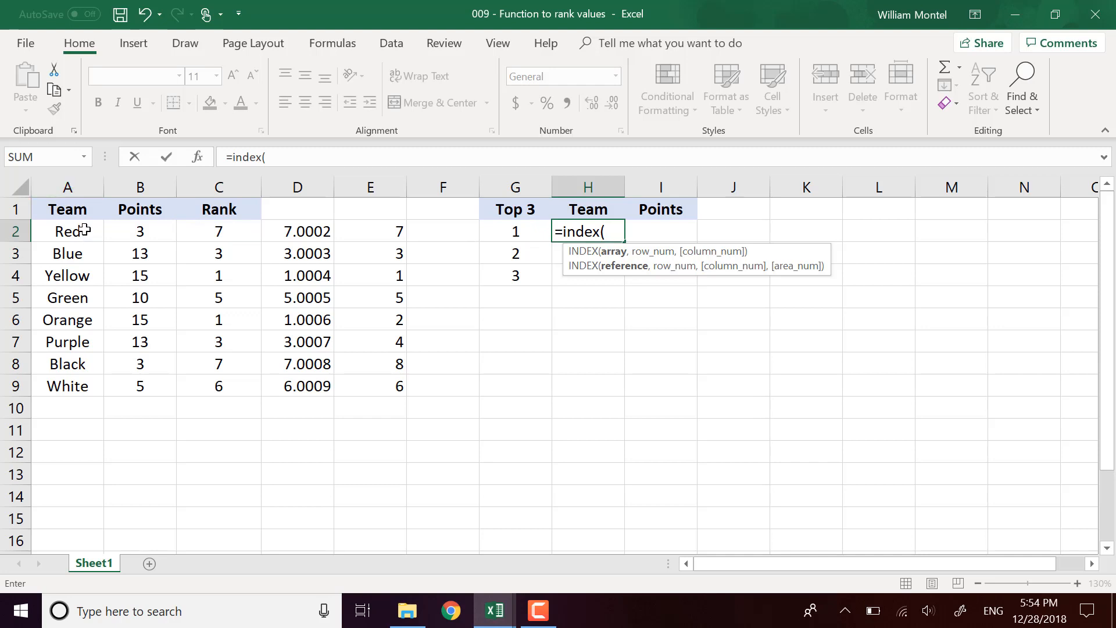
pyautogui.moveTo(84, 230); pyautogui.dragTo(85, 378)
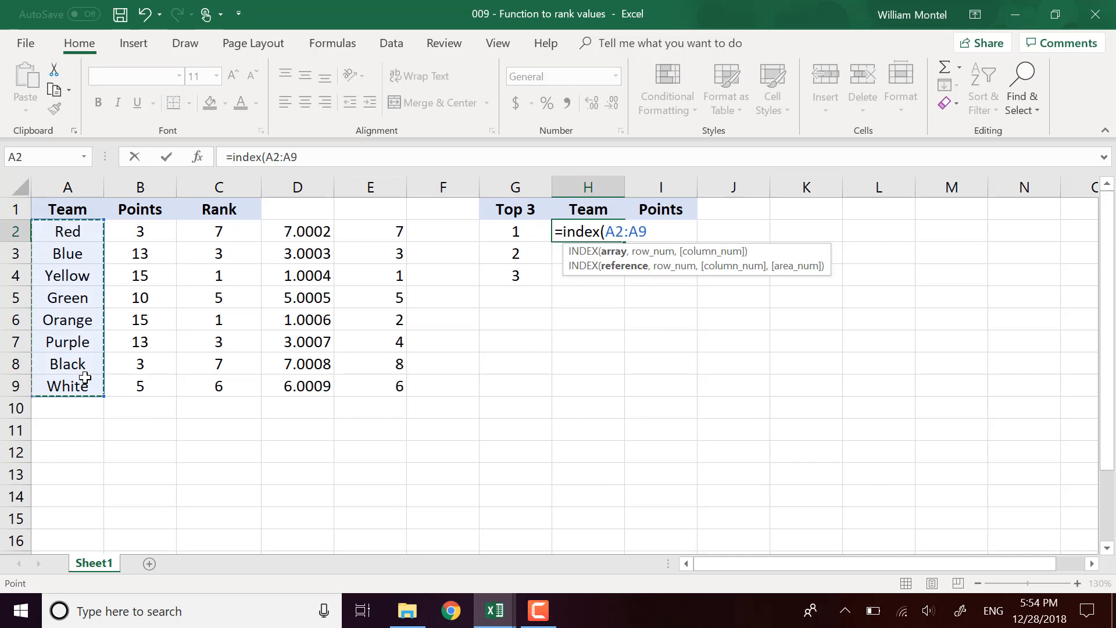
pyautogui.press('F4')
pyautogui.write(',')
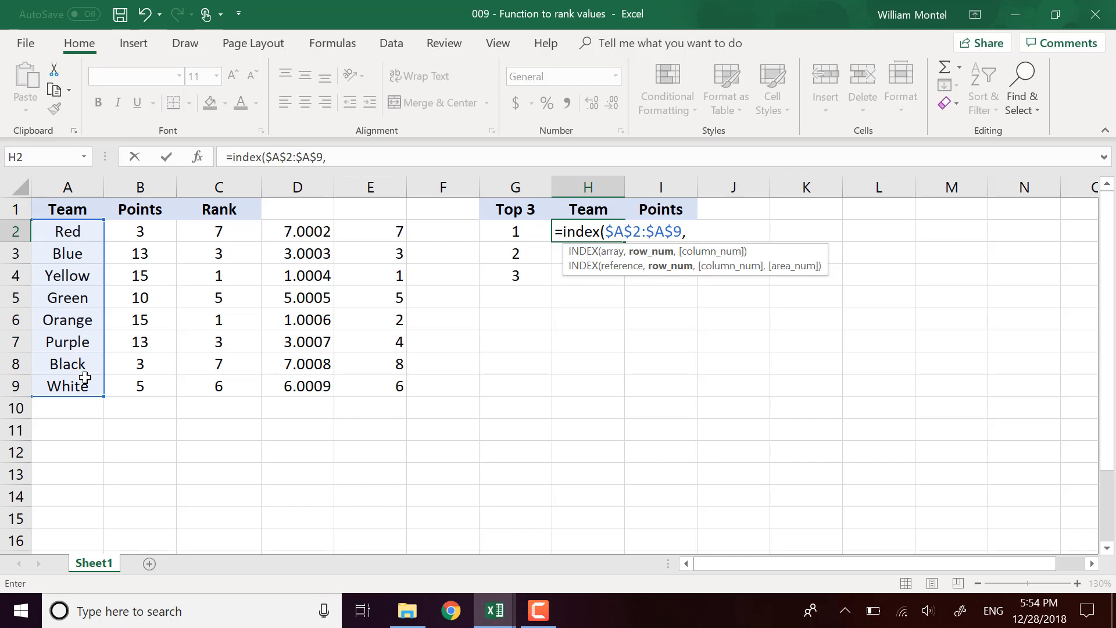
pyautogui.write('match(')
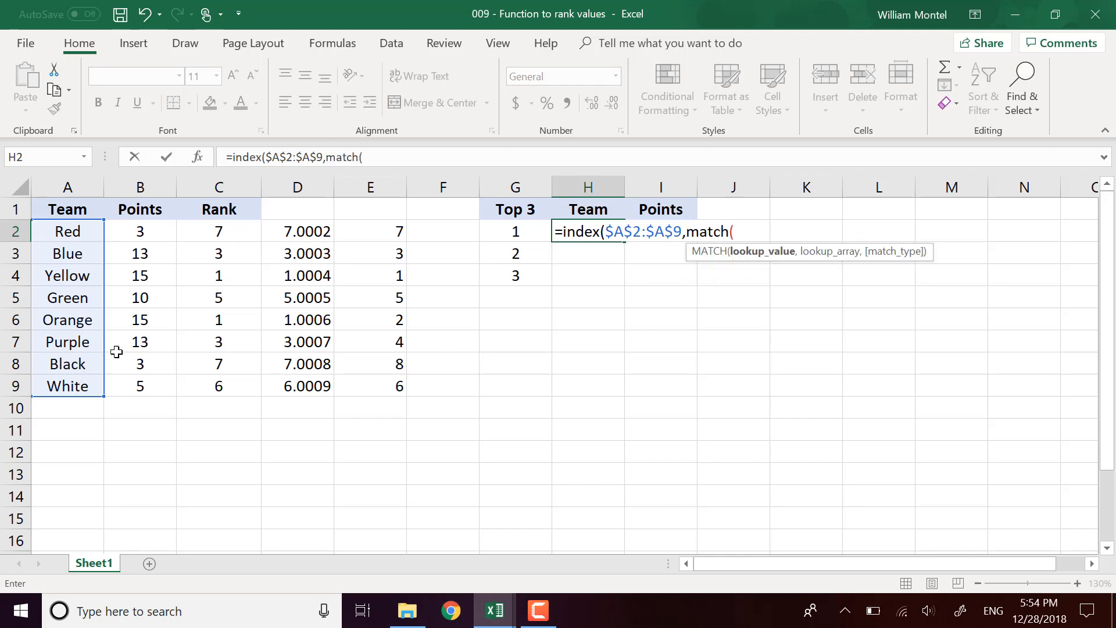
pyautogui.click(500, 232)
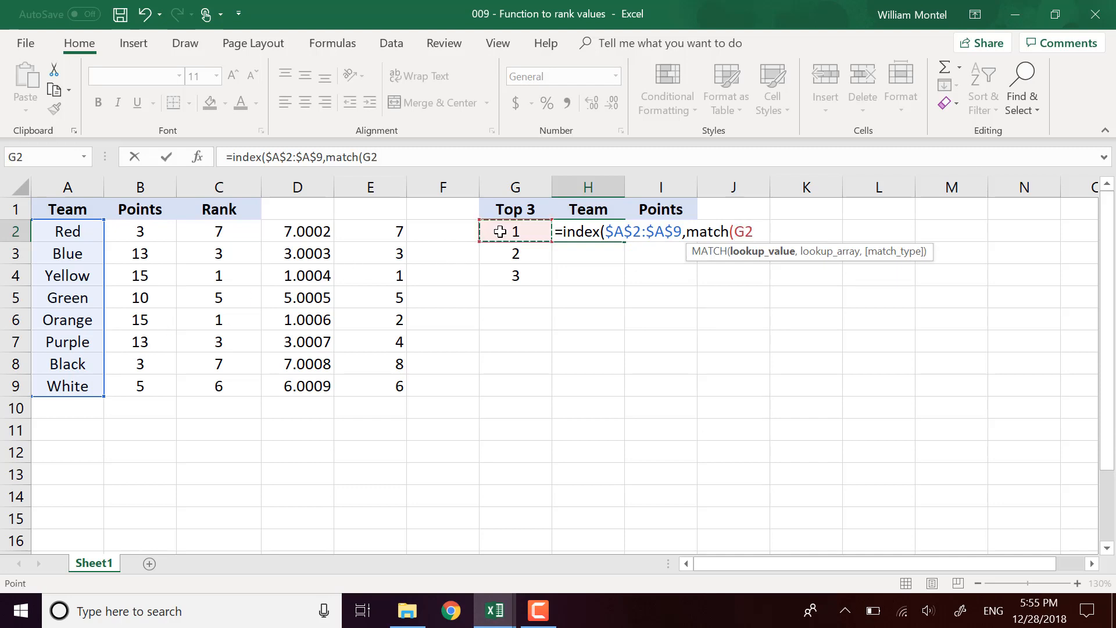
pyautogui.write(',')
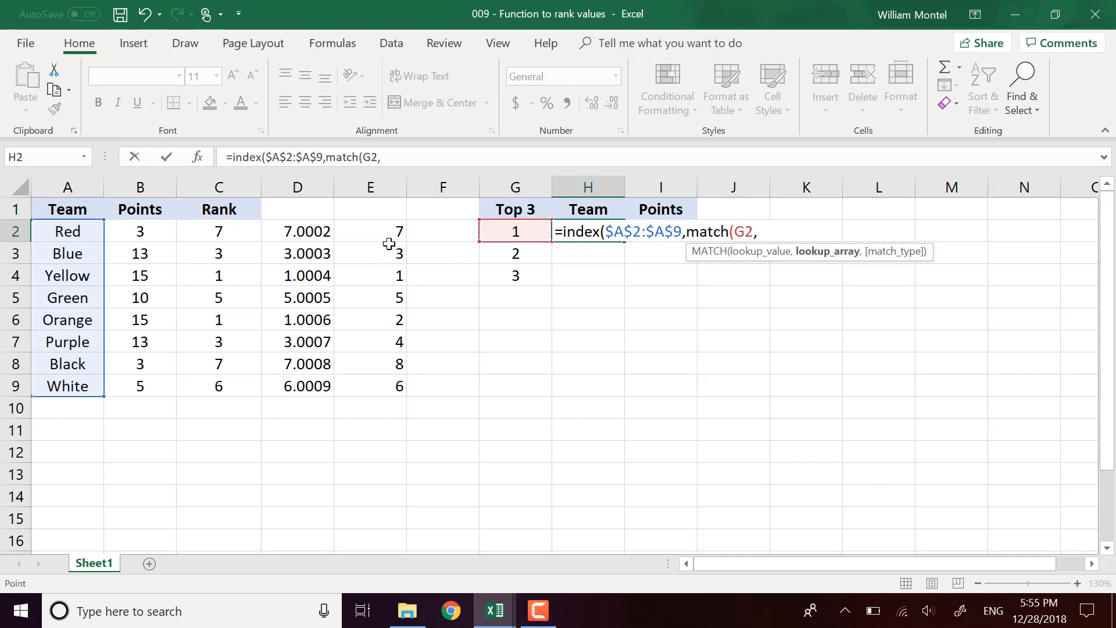
pyautogui.moveTo(389, 386); pyautogui.dragTo(388, 231)
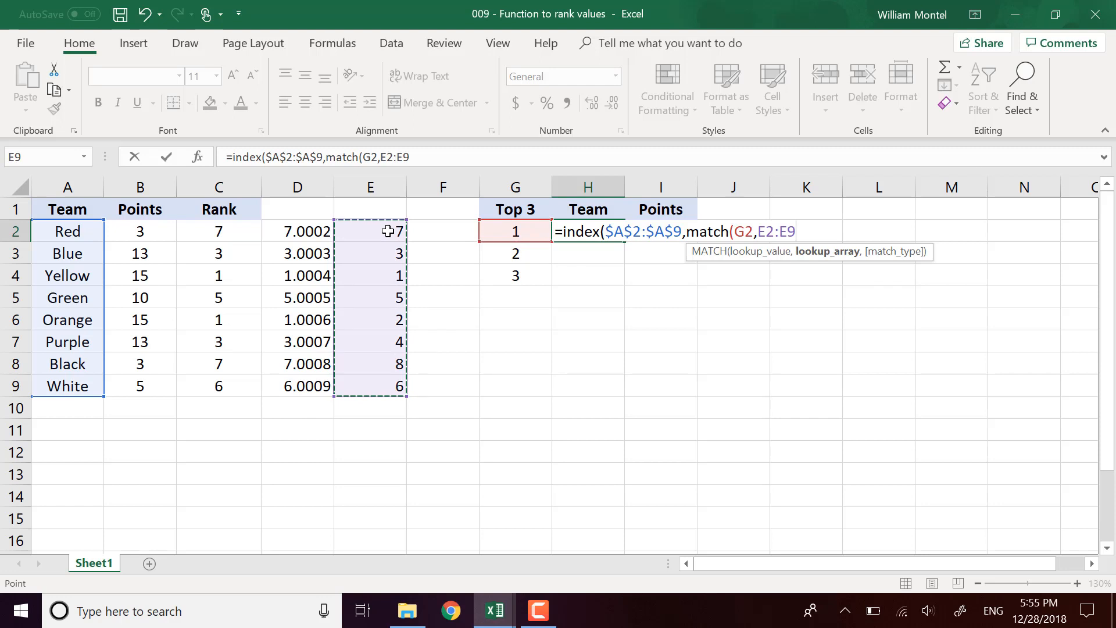
pyautogui.press('F4')
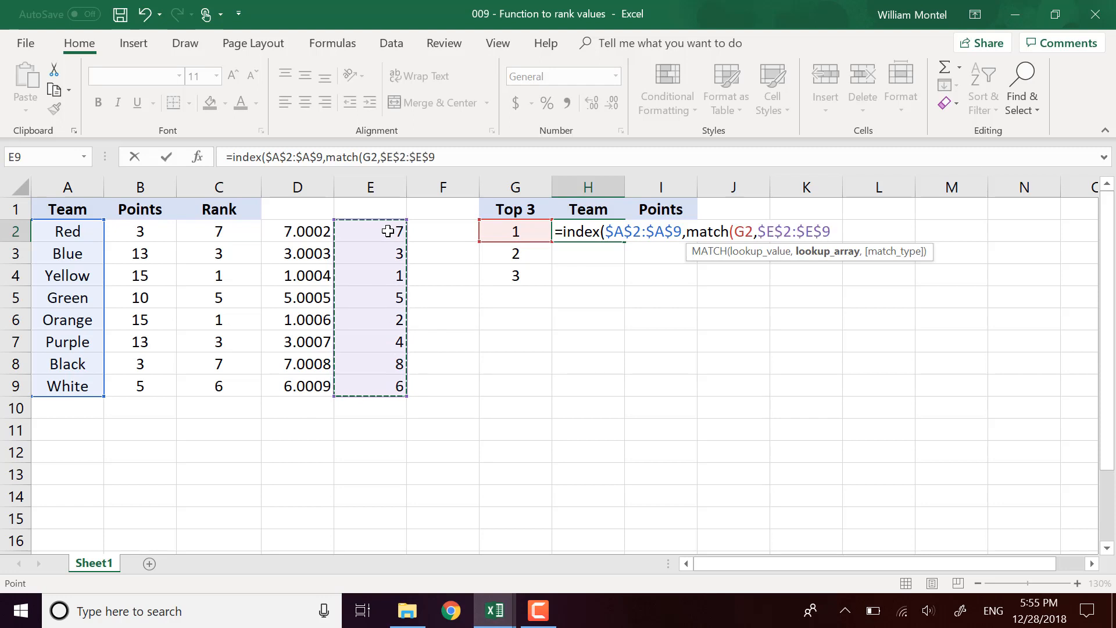
pyautogui.write(', ')
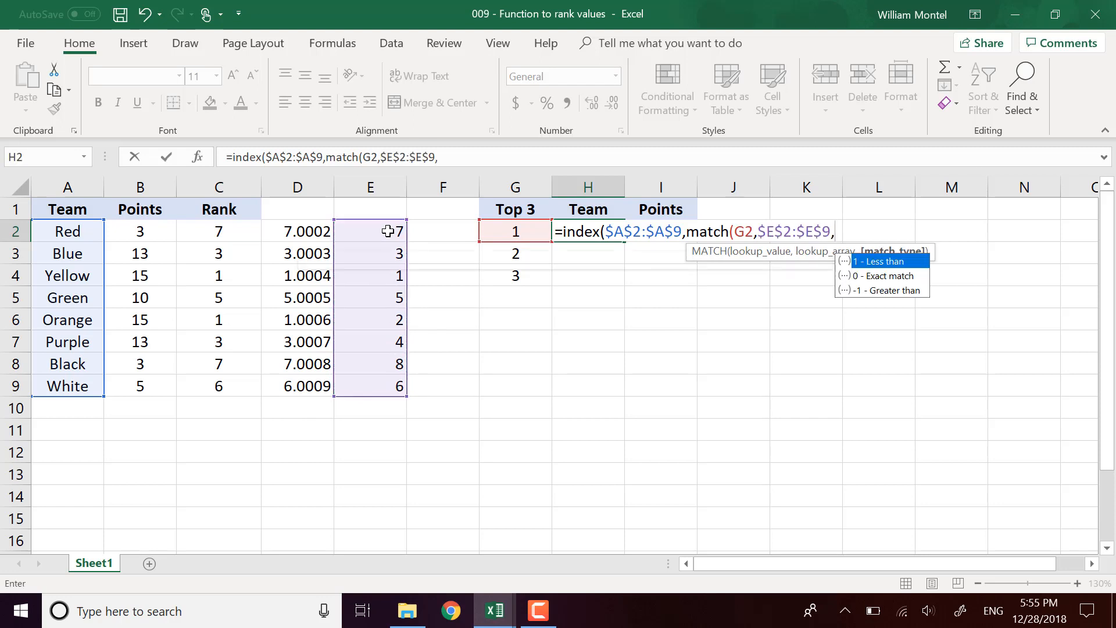
pyautogui.write('0)')
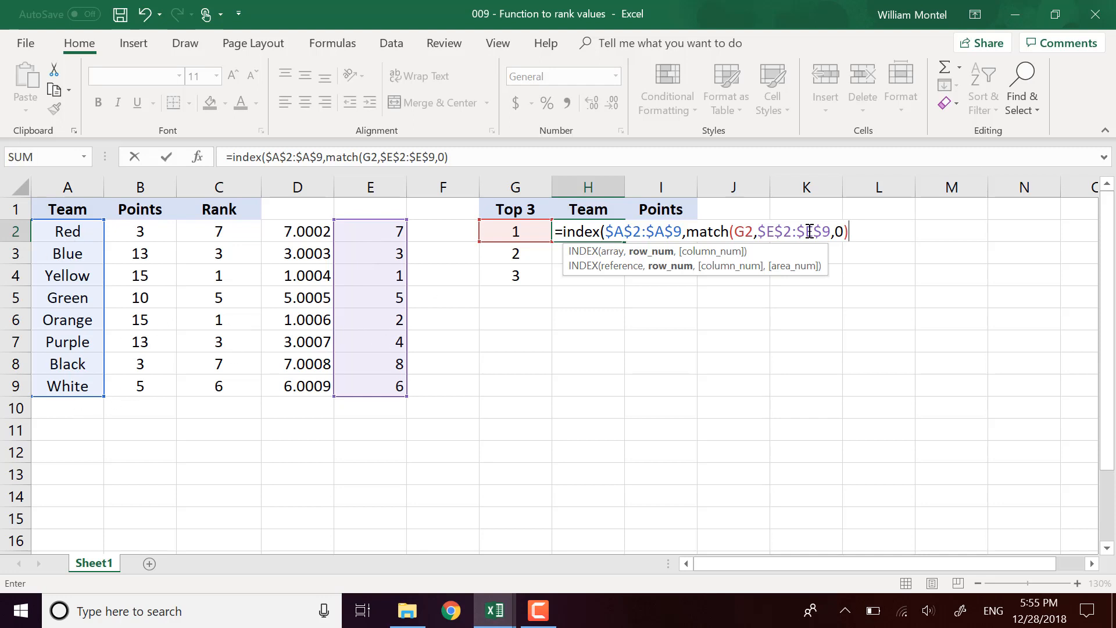
pyautogui.write(')')
pyautogui.press('Return')
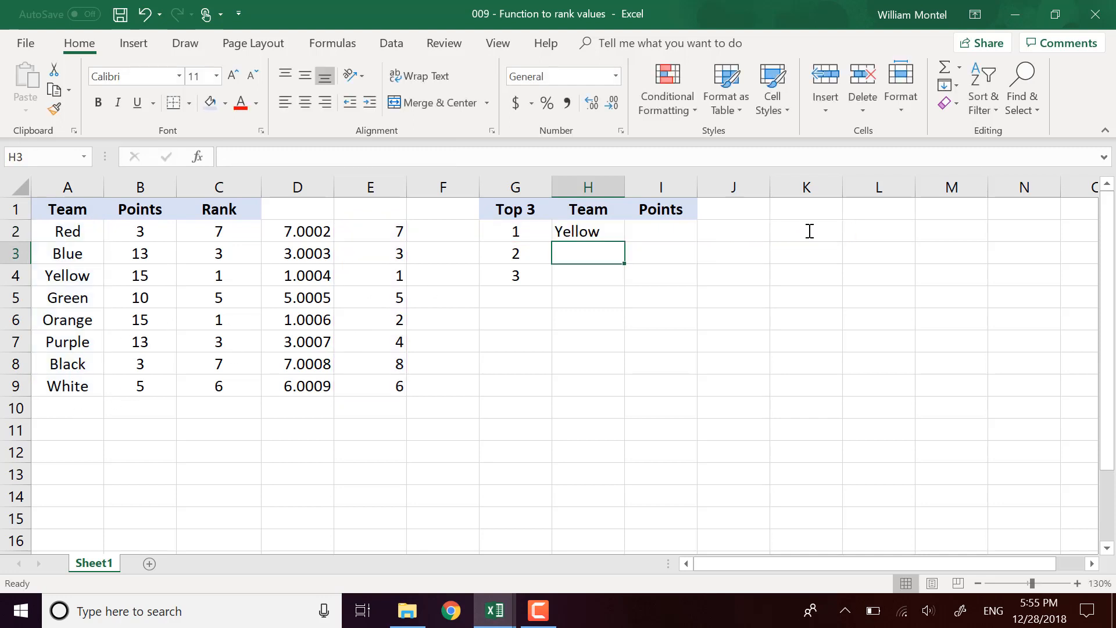
# Fill the H2 team formula down to H4 and check the returned teams against their ranks in column E.
pyautogui.click(584, 230)
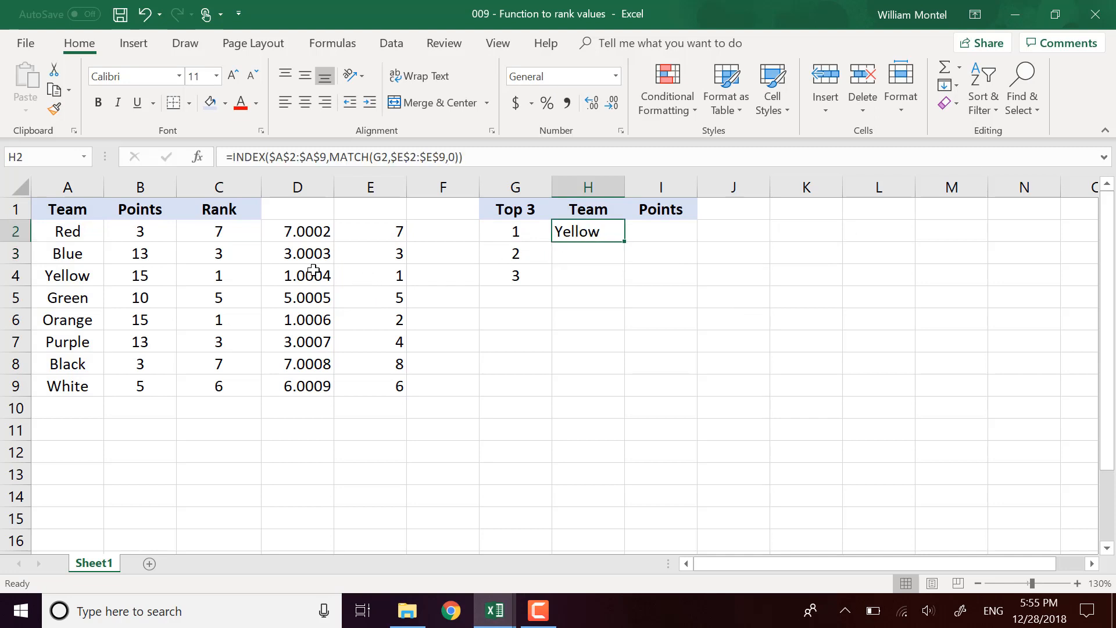
pyautogui.moveTo(626, 243); pyautogui.dragTo(640, 277)
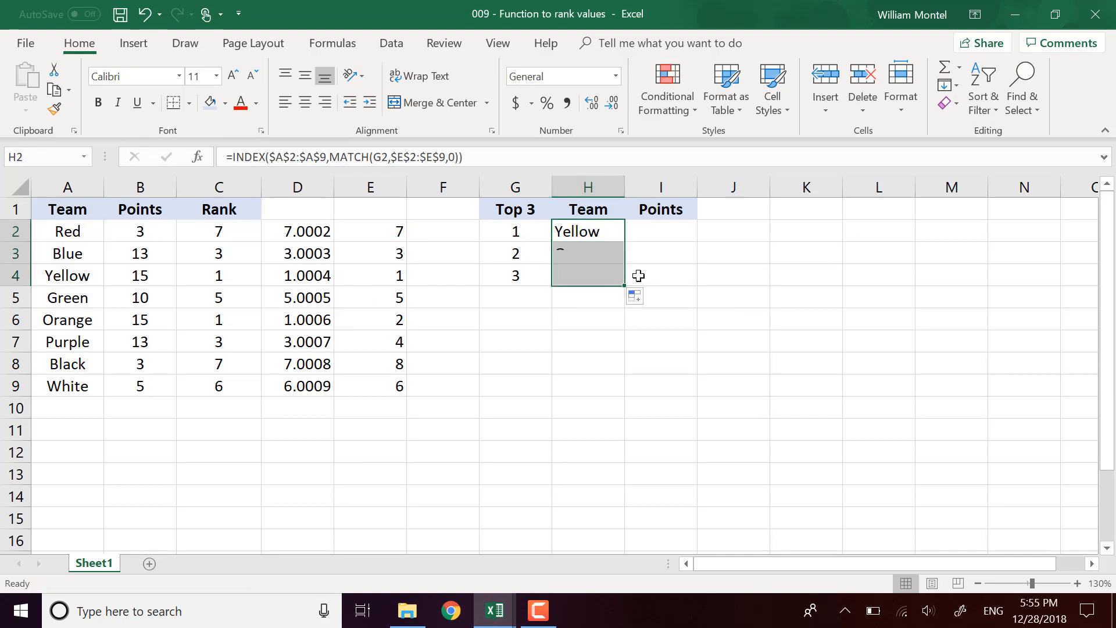
pyautogui.click(598, 254)
pyautogui.click(387, 274)
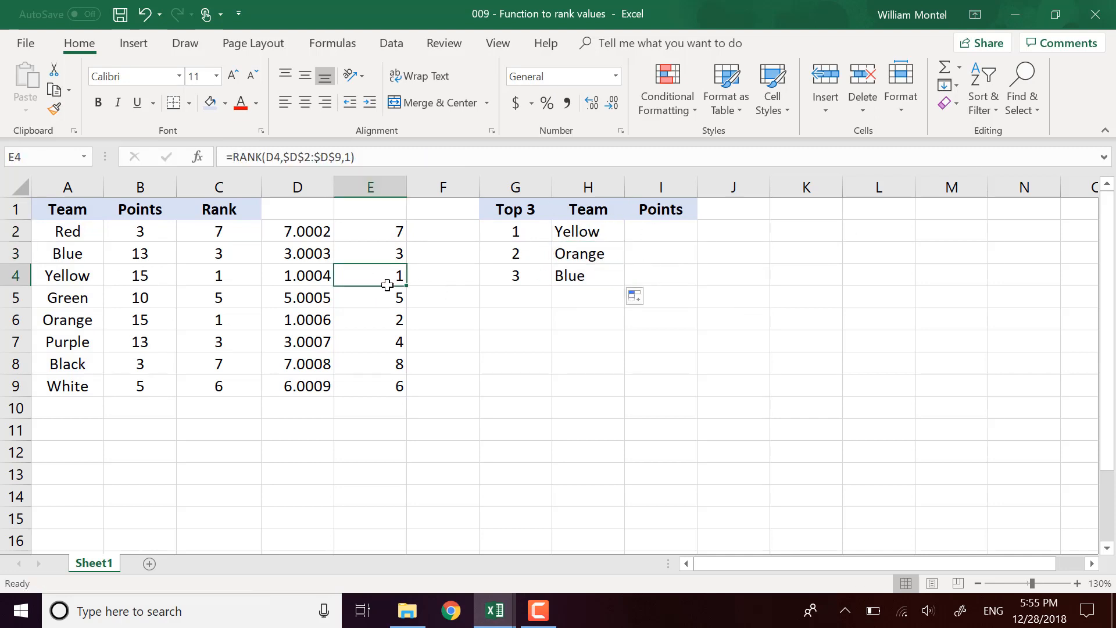
pyautogui.click(384, 323)
pyautogui.click(70, 323)
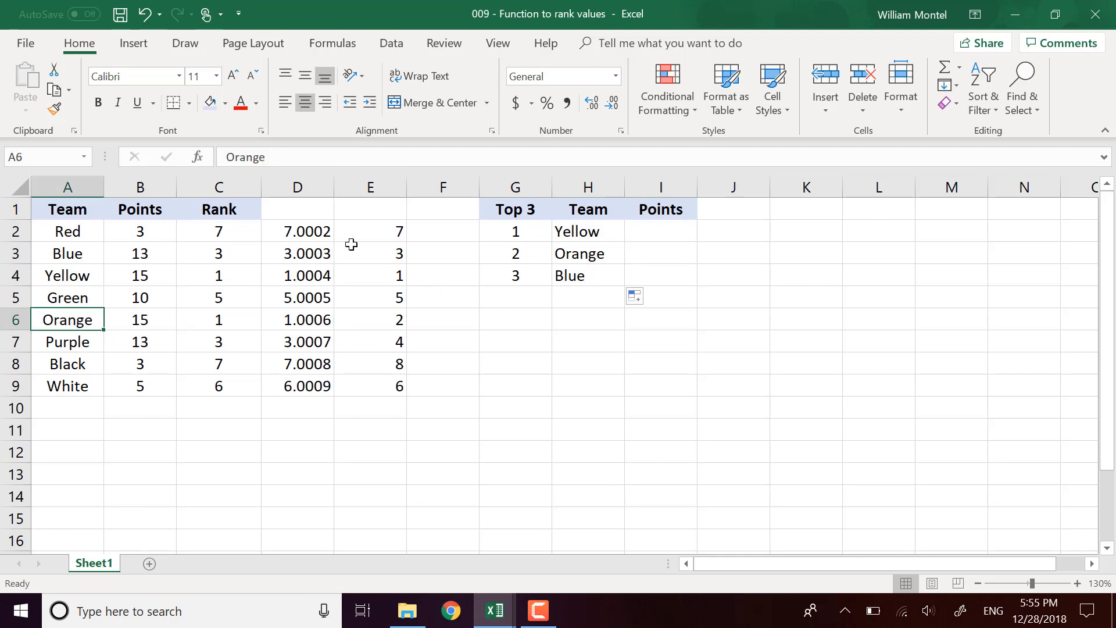
pyautogui.click(363, 255)
pyautogui.click(84, 255)
pyautogui.click(604, 278)
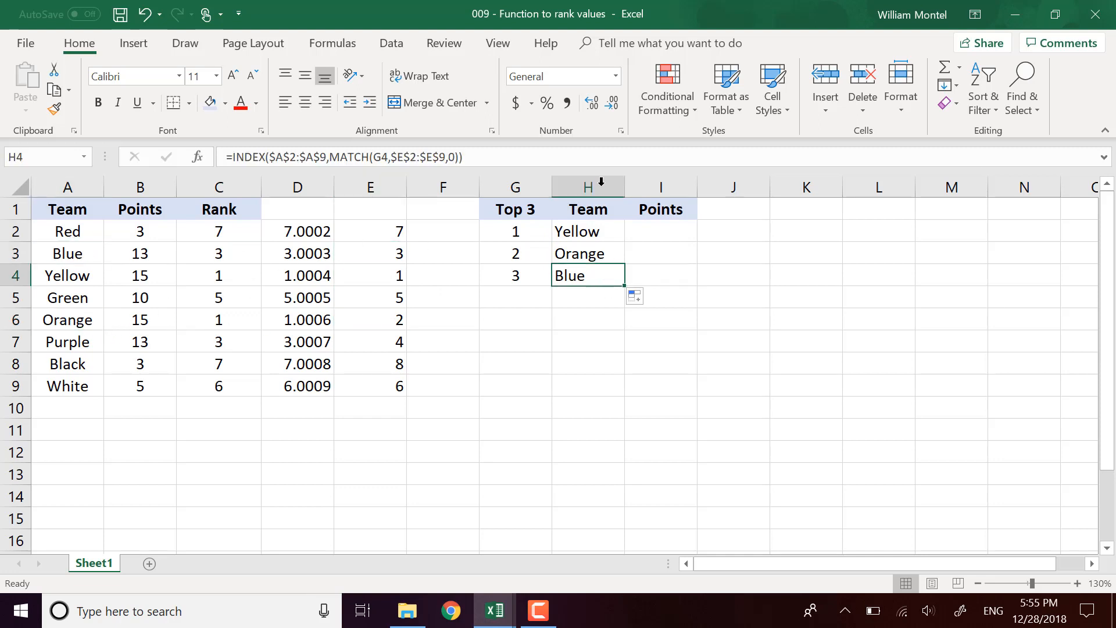
# Copy the text of the H2 formula into I2, keeping its references unchanged.
pyautogui.click(593, 186)
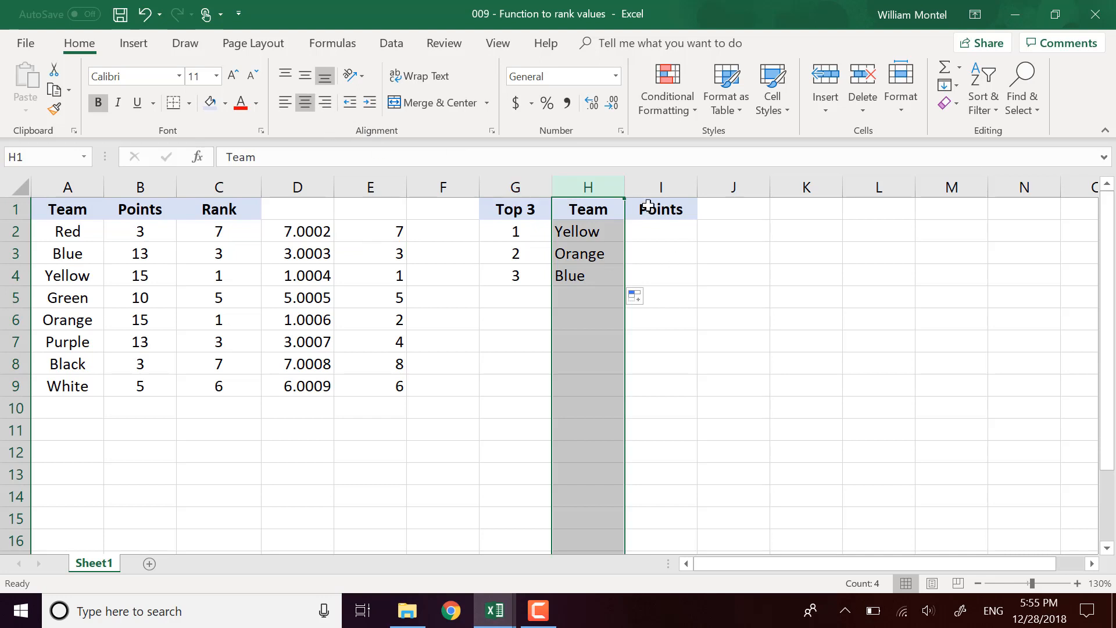
pyautogui.click(603, 237)
pyautogui.tripleClick(212, 153)
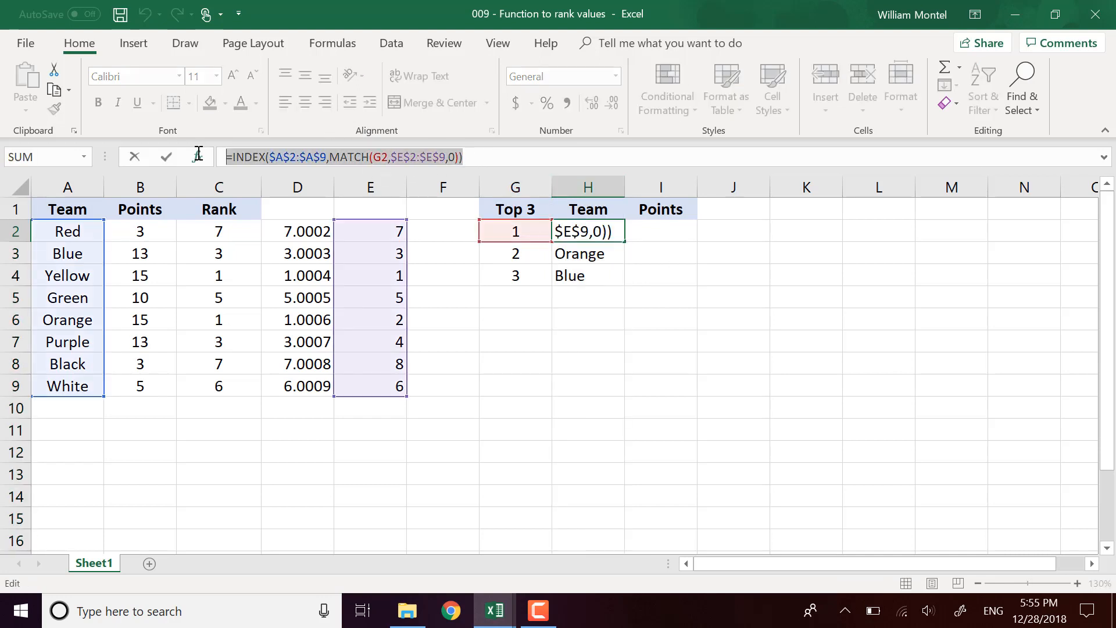
pyautogui.hotkey('ctrl', 'c')
pyautogui.hotkey('ctrl', 'Return')
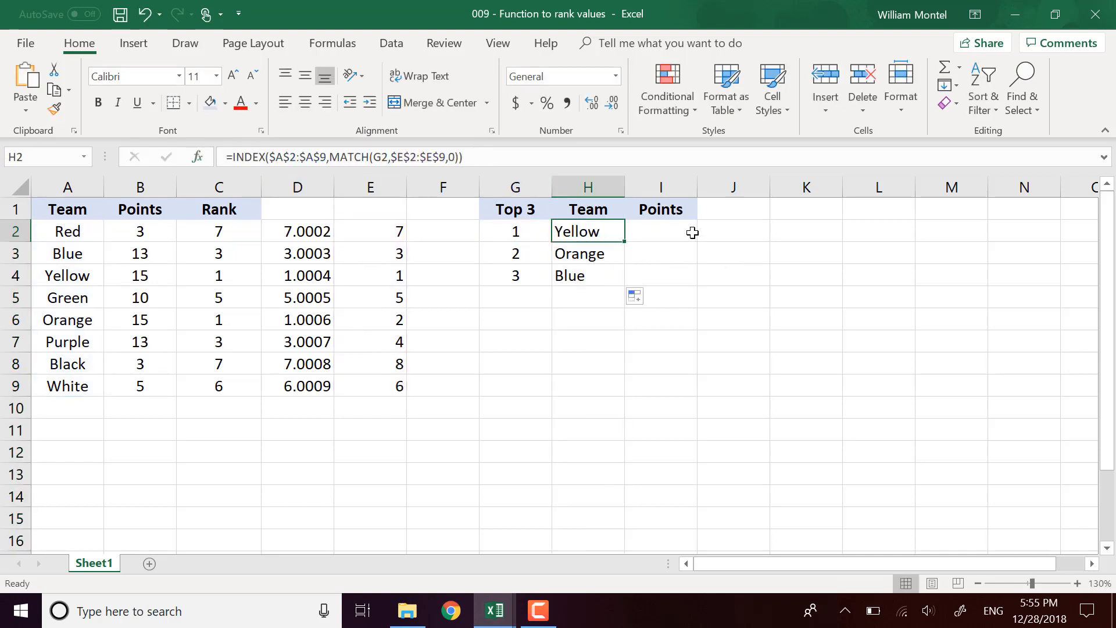
pyautogui.click(690, 229)
pyautogui.click(429, 157)
pyautogui.hotkey('ctrl', 'v')
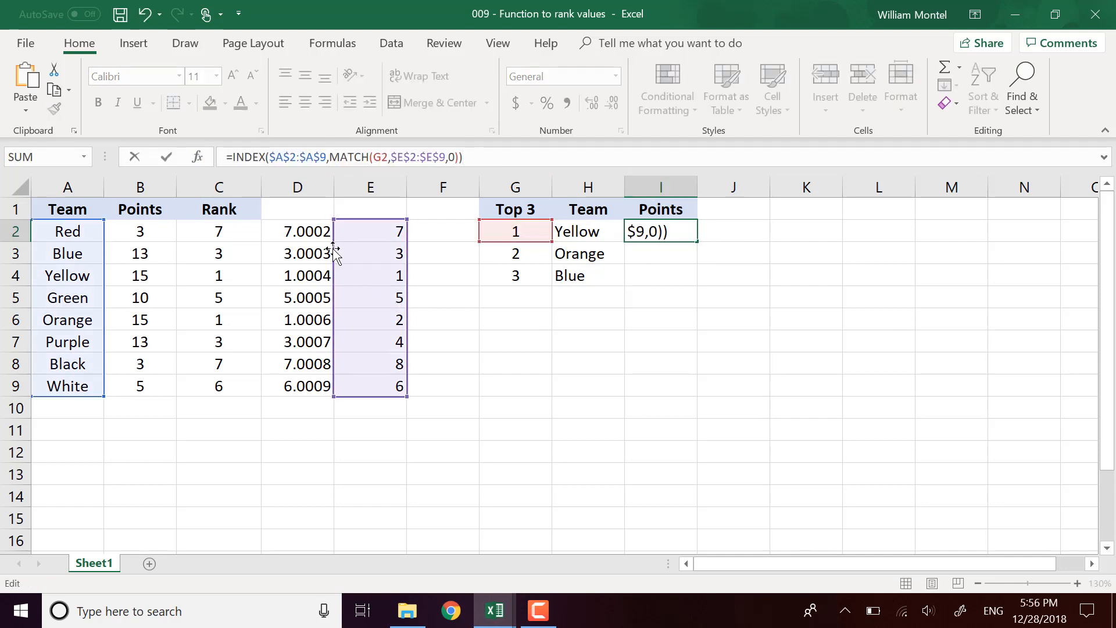
# Change the INDEX range of the I2 formula to $B$2:$B$9 so that it looks up points.
pyautogui.moveTo(339, 248); pyautogui.dragTo(371, 262)
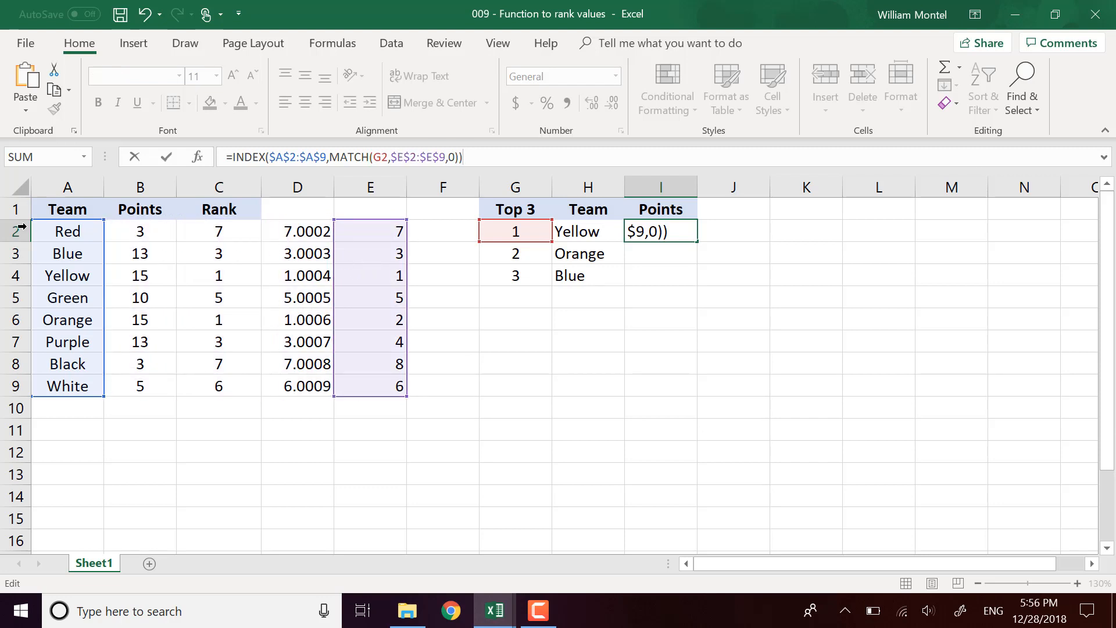
pyautogui.moveTo(114, 239); pyautogui.dragTo(148, 239)
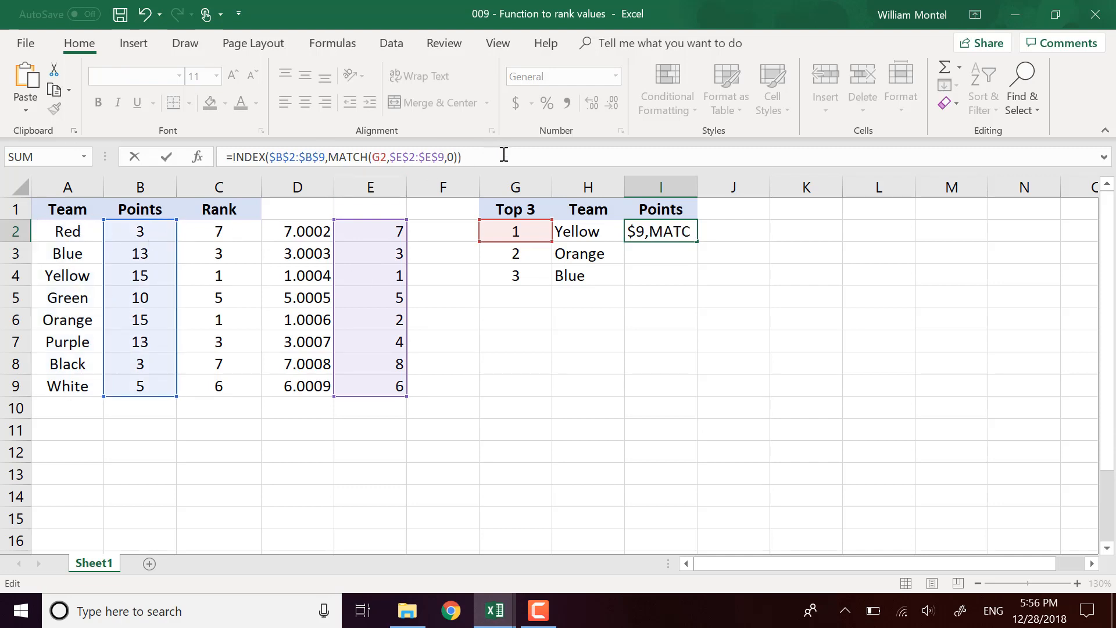
pyautogui.press('Return')
# Fill the I2 points formula down to I4 and check the results against the points in column B.
pyautogui.click(672, 231)
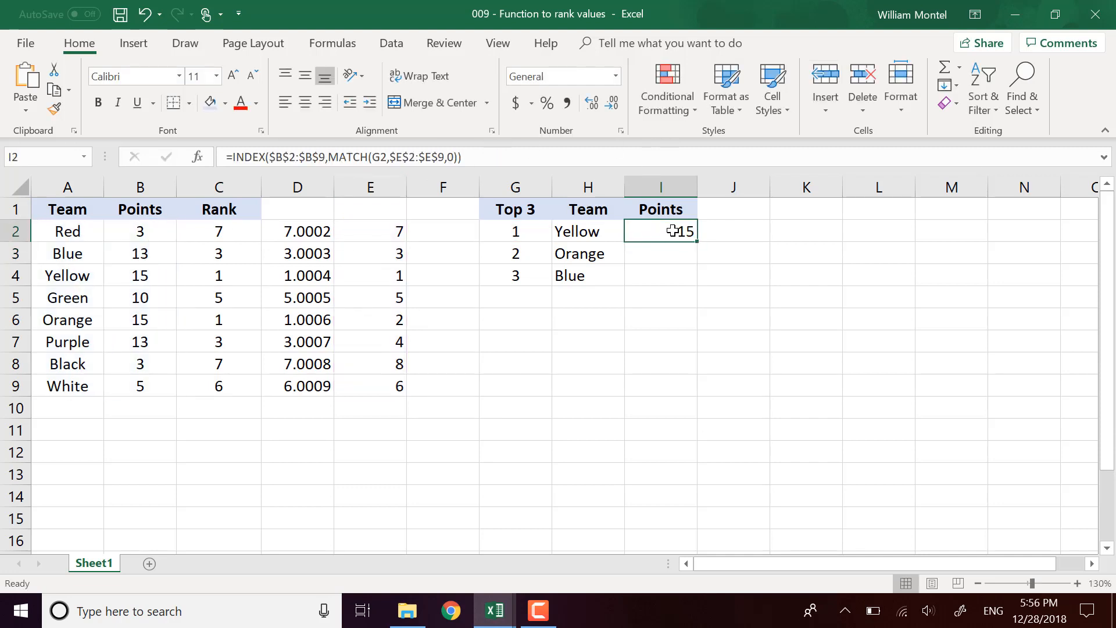
pyautogui.moveTo(697, 240); pyautogui.dragTo(699, 284)
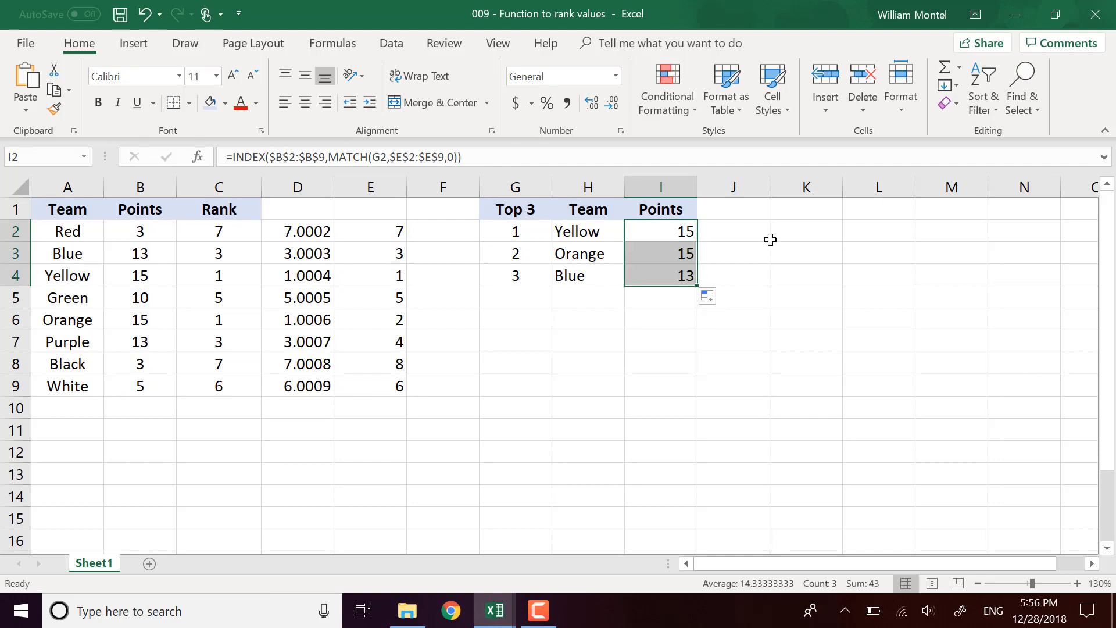
pyautogui.click(770, 239)
pyautogui.click(689, 233)
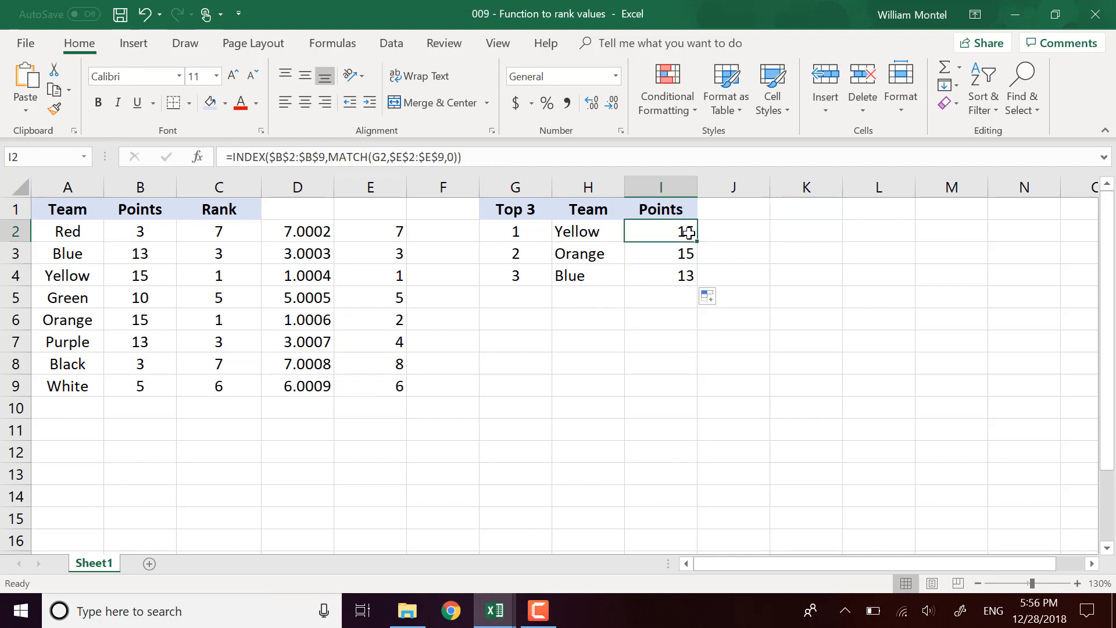
pyautogui.click(140, 275)
pyautogui.click(132, 319)
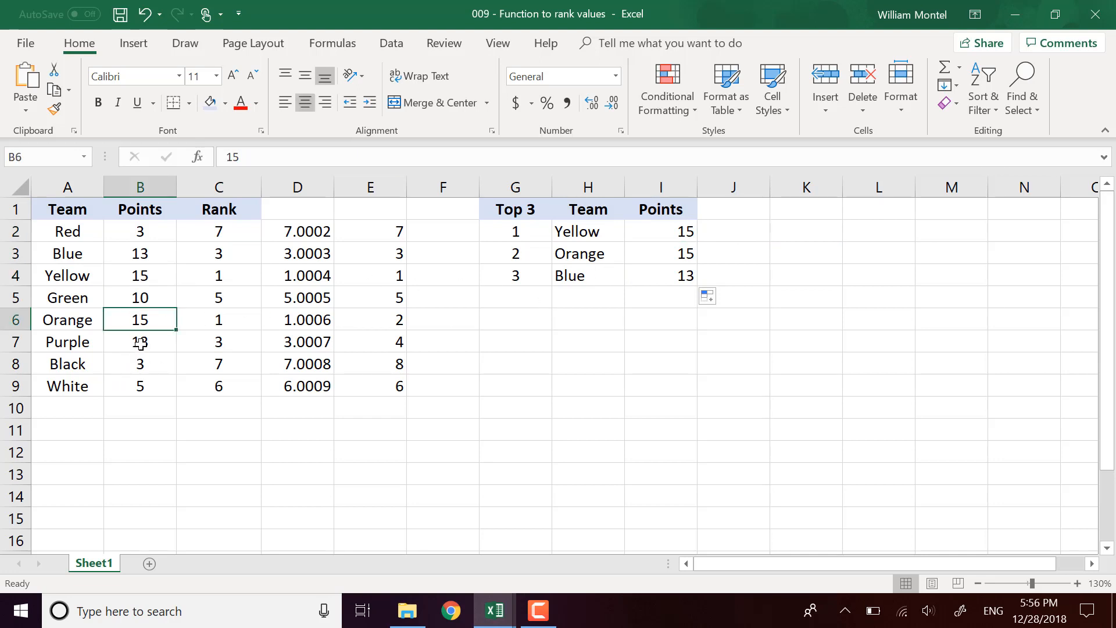
pyautogui.click(138, 344)
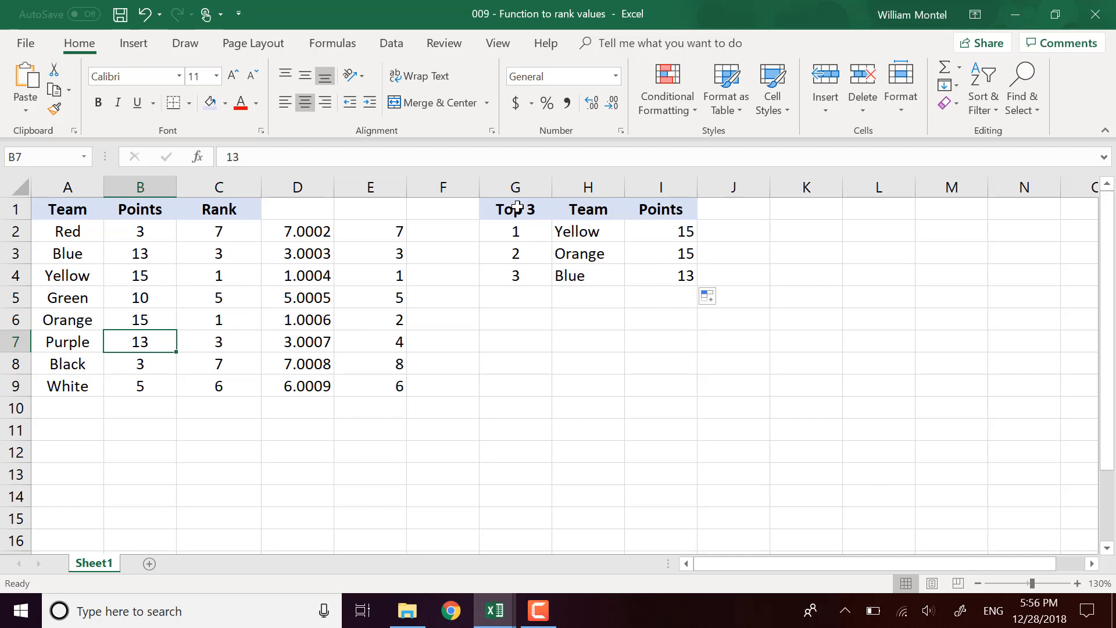
# Review the Top 3 table, the RANK and ROW formulas in columns C to E, and the INDEX/MATCH lookup in I2.
pyautogui.moveTo(516, 209); pyautogui.dragTo(651, 276)
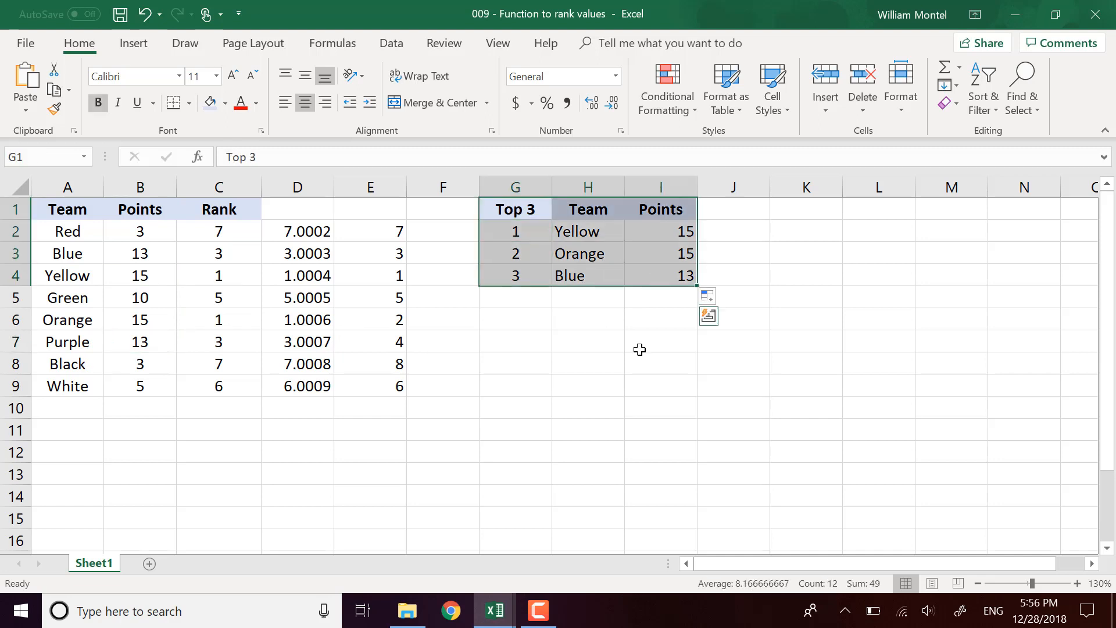
pyautogui.click(637, 386)
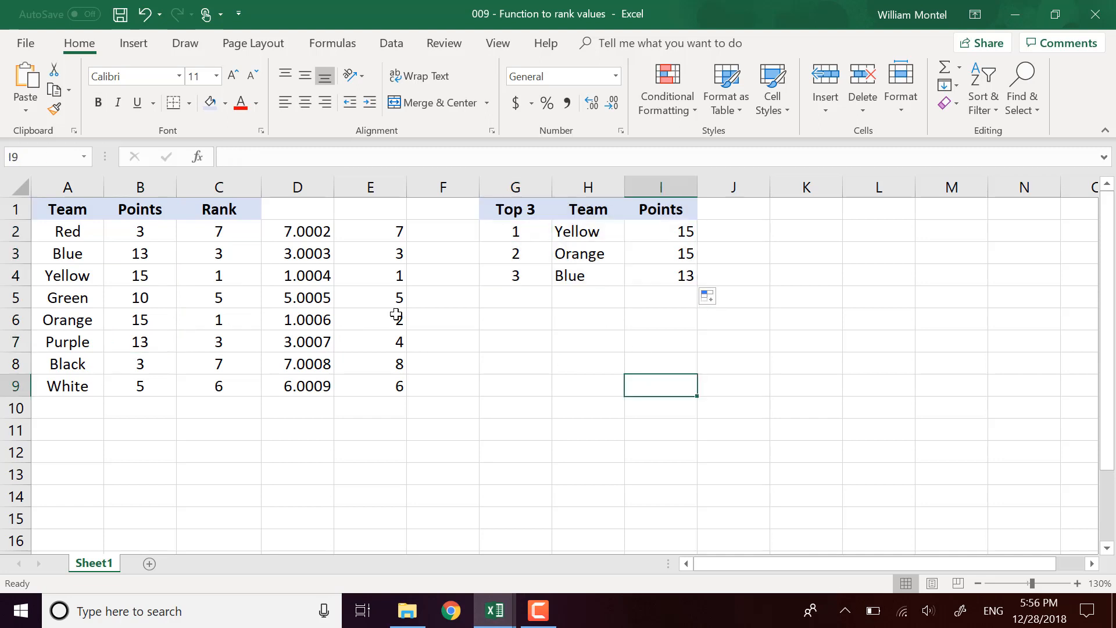
pyautogui.click(136, 235)
pyautogui.click(207, 232)
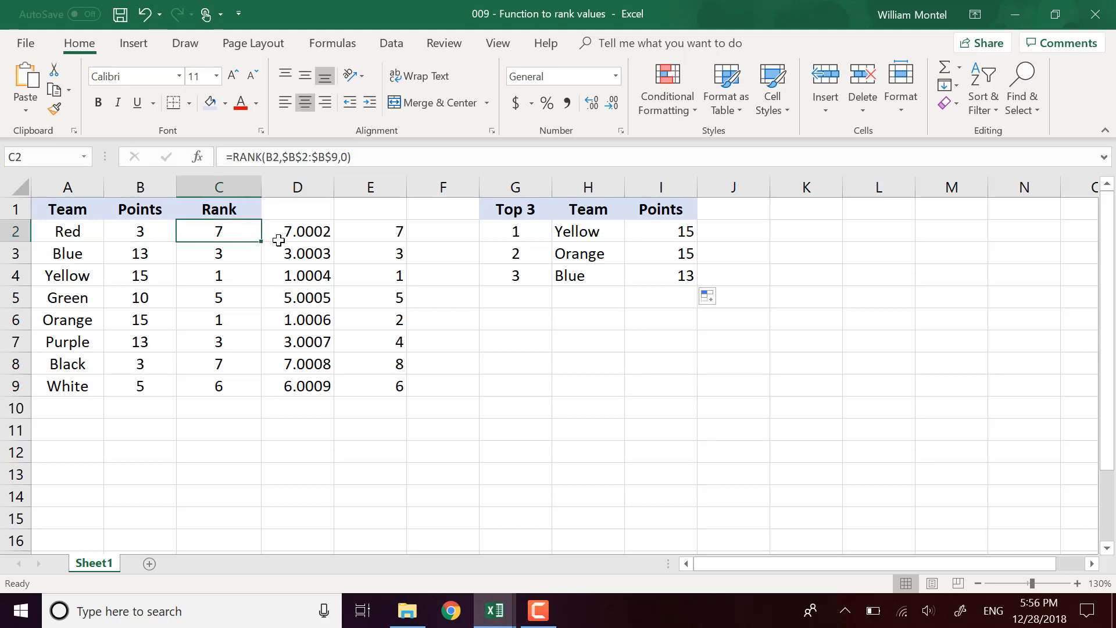
pyautogui.click(310, 233)
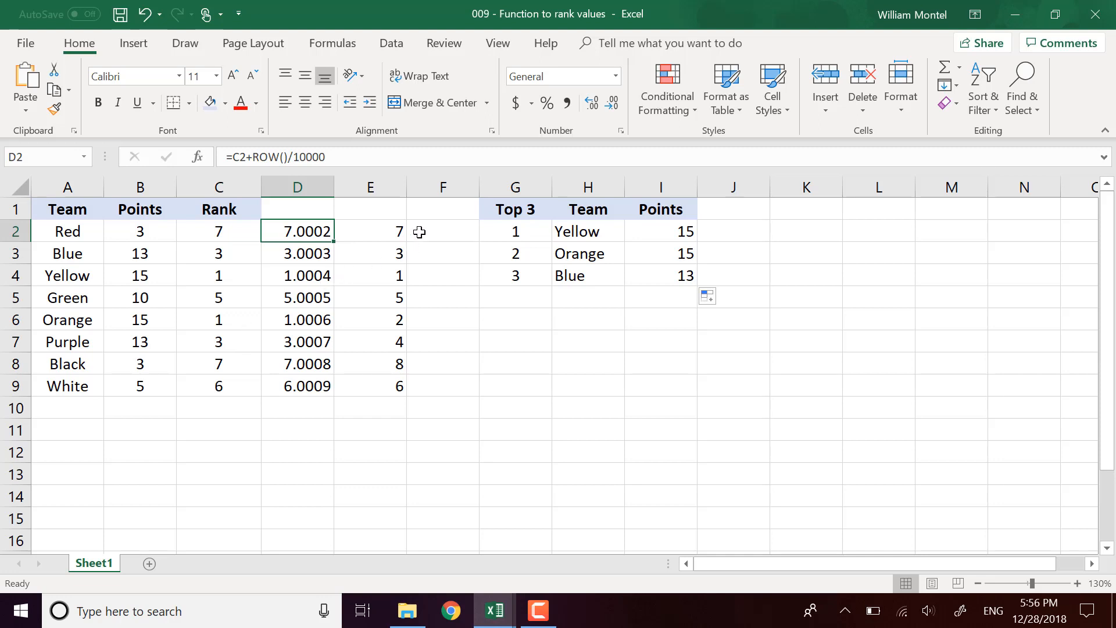
pyautogui.moveTo(391, 229); pyautogui.dragTo(394, 382)
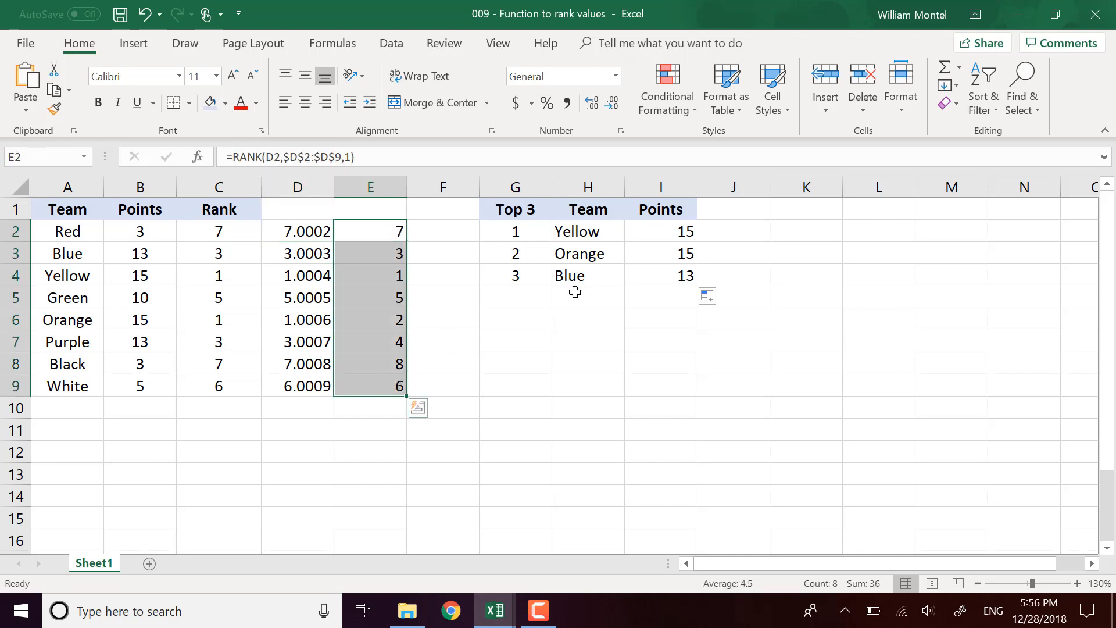
pyautogui.click(633, 233)
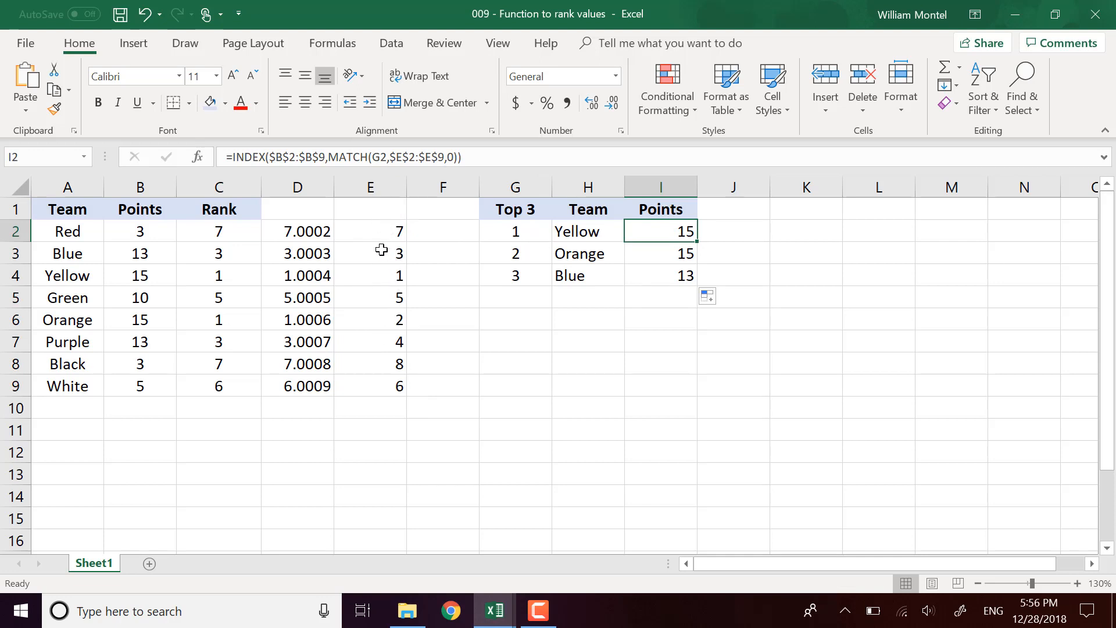
pyautogui.moveTo(382, 250); pyautogui.dragTo(82, 316)
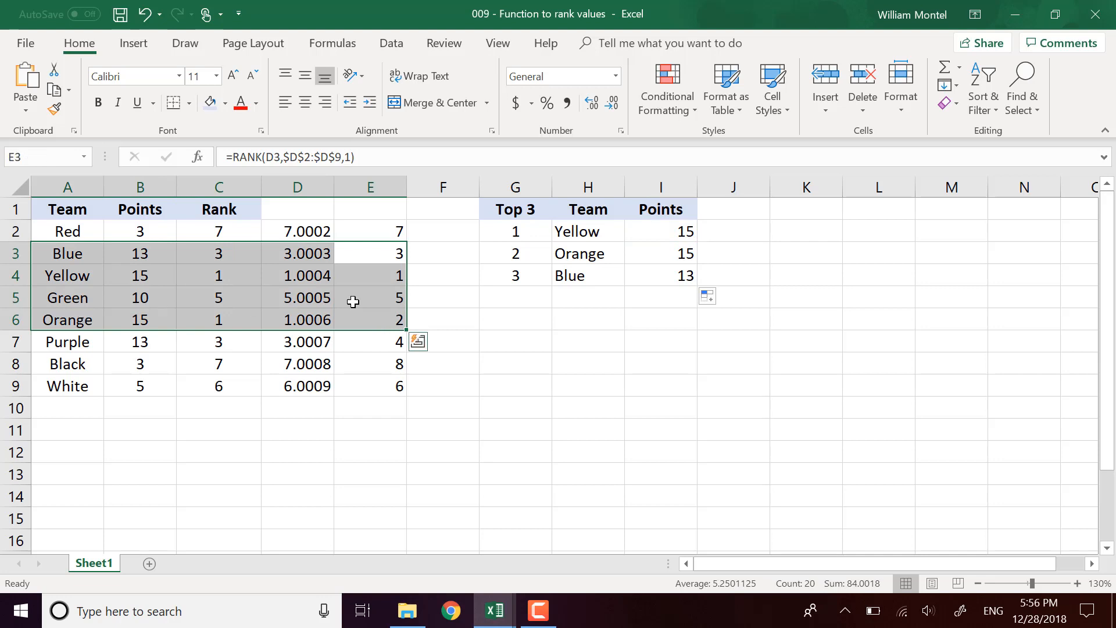
pyautogui.click(585, 318)
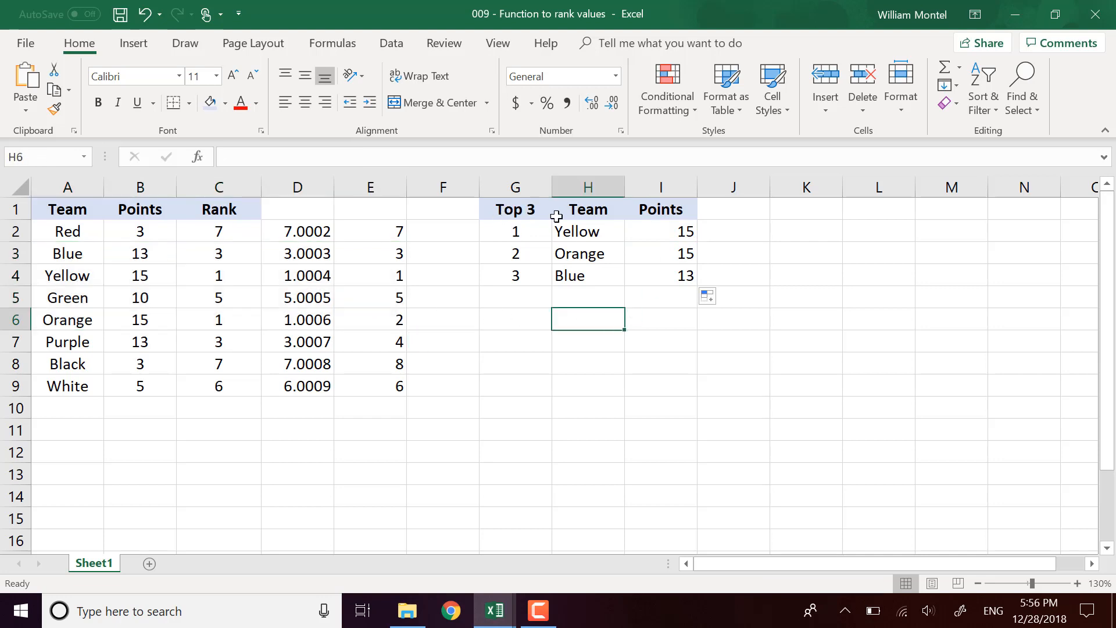